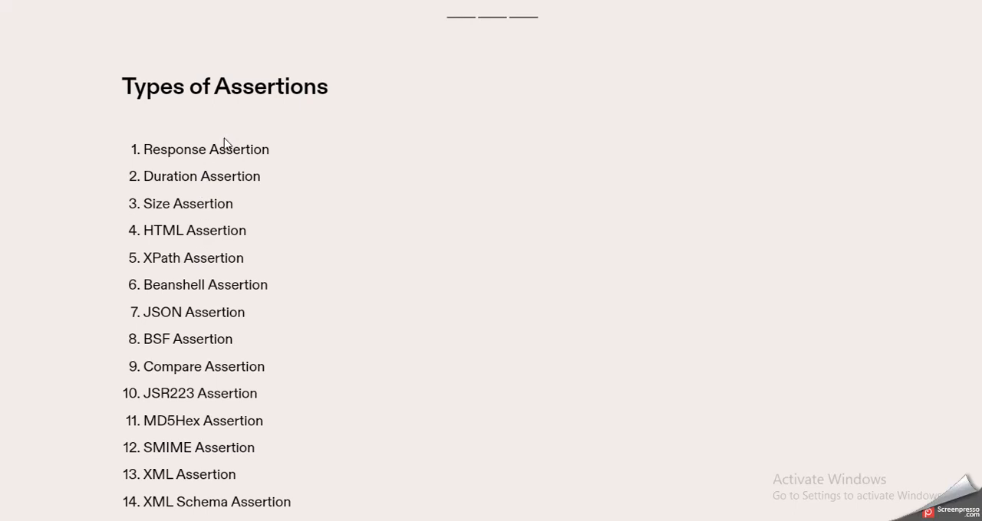
# Leave the full-screen slides, switch to the maximized Apache JMeter window and show the Test Plan
pyautogui.press('Escape')
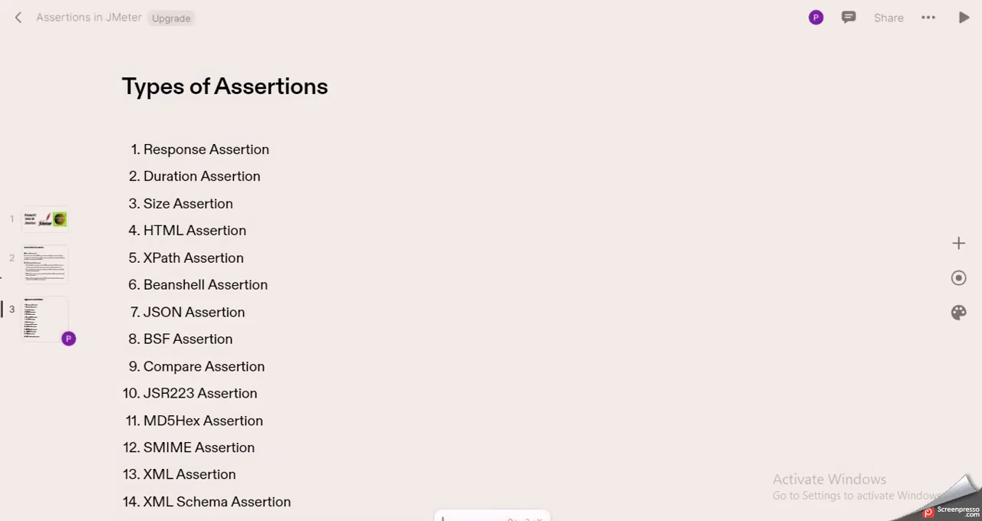
pyautogui.press('F11')
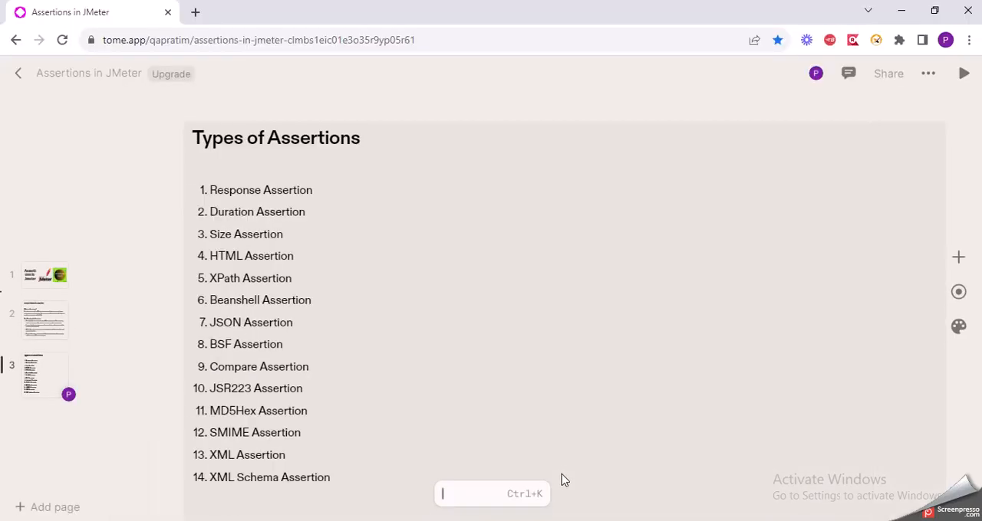
pyautogui.click(579, 520)
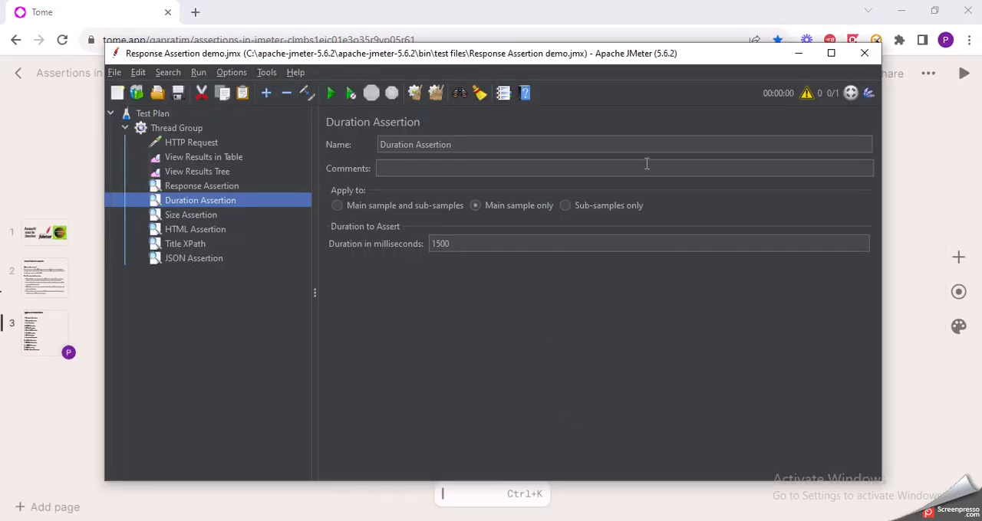
pyautogui.click(831, 53)
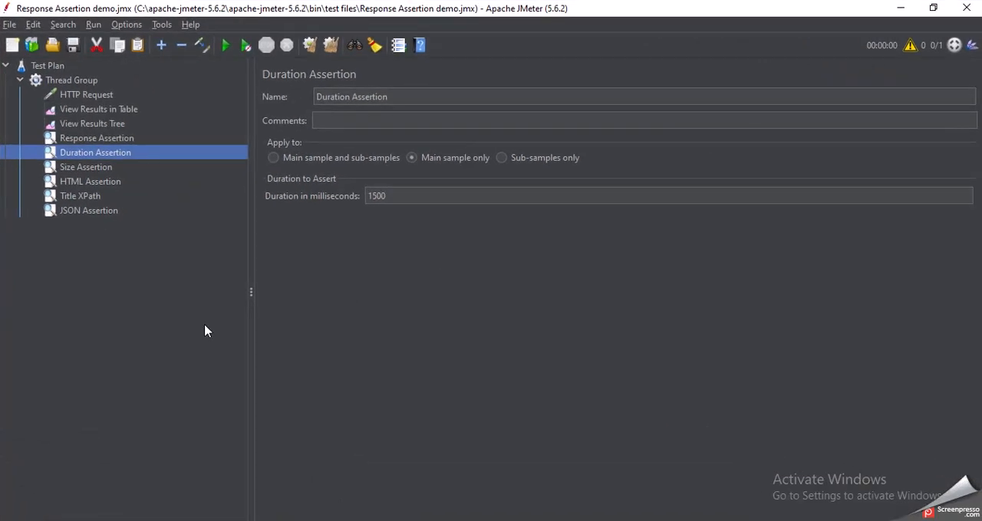
pyautogui.click(54, 67)
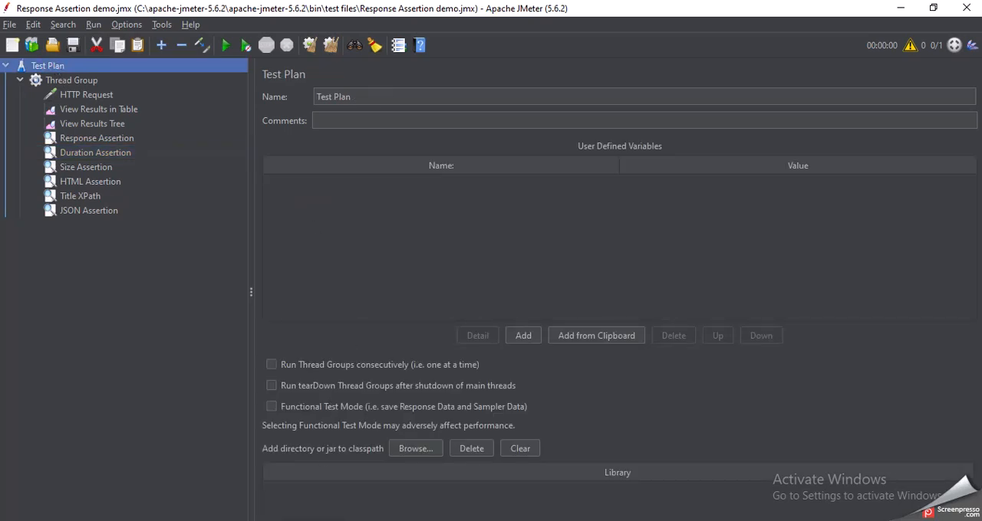
# Switch to File Explorer and open the bin folder inside apache-jmeter-5.6.2
pyautogui.click(344, 500)
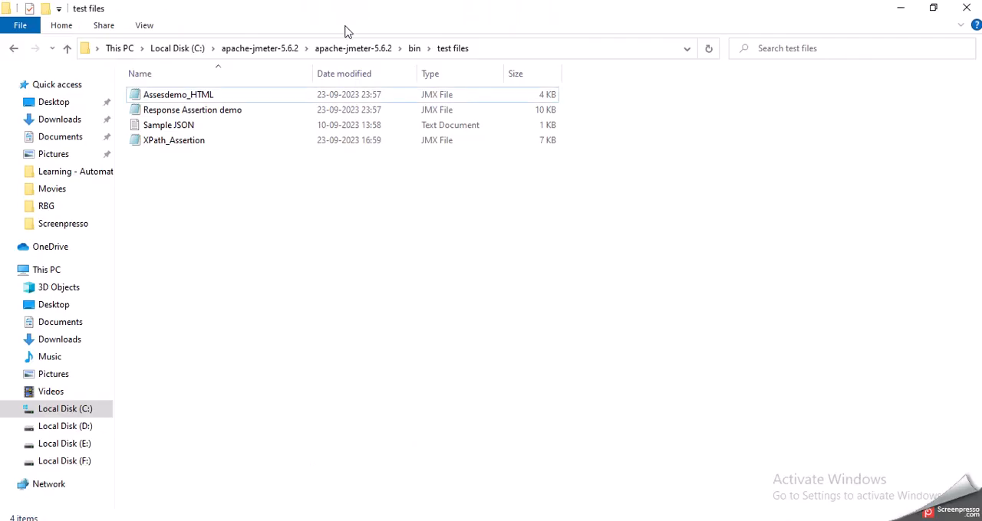
pyautogui.click(330, 48)
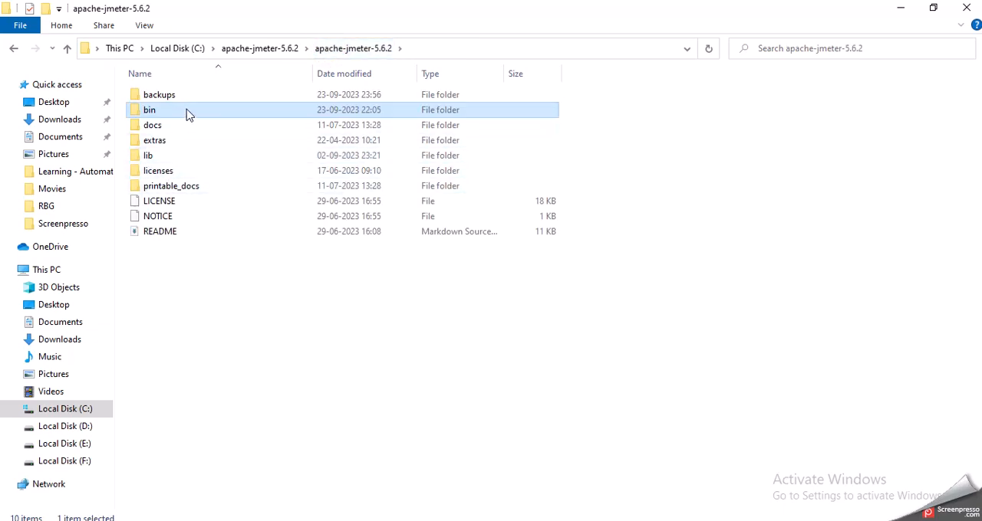
pyautogui.doubleClick(218, 115)
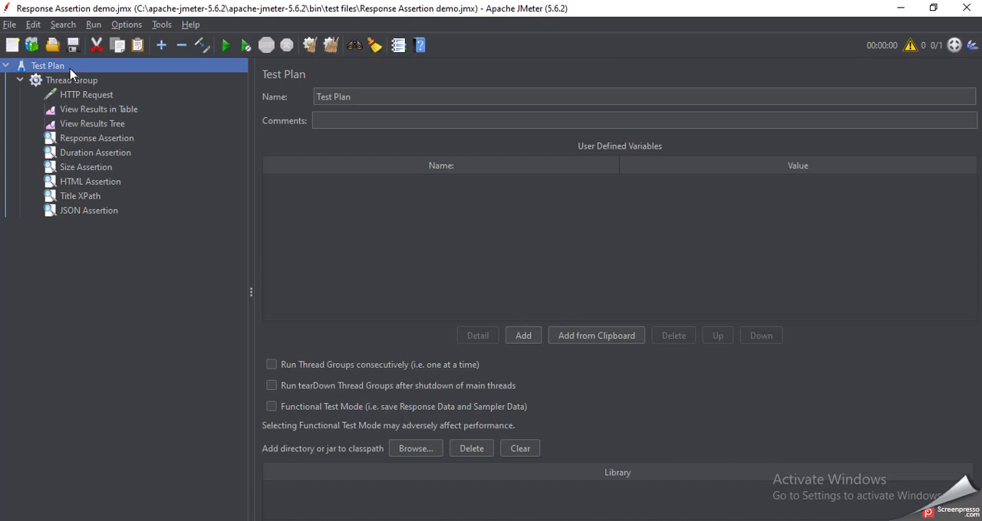
pyautogui.click(78, 80)
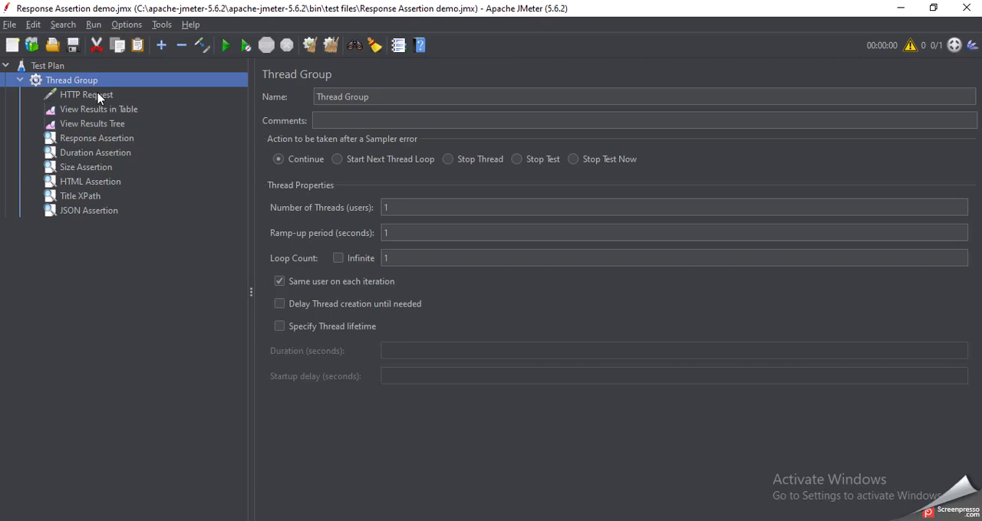
pyautogui.click(95, 96)
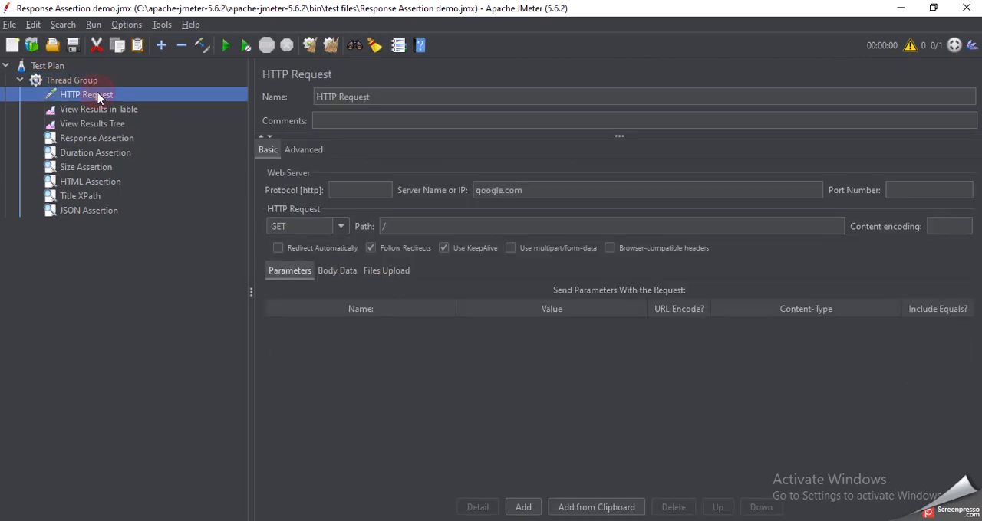
pyautogui.click(521, 192)
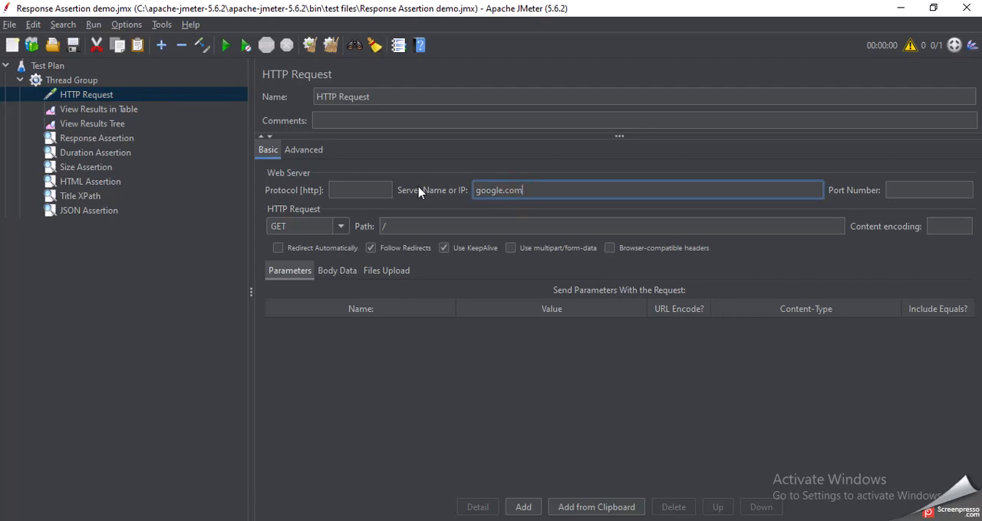
pyautogui.click(481, 191)
pyautogui.click(432, 224)
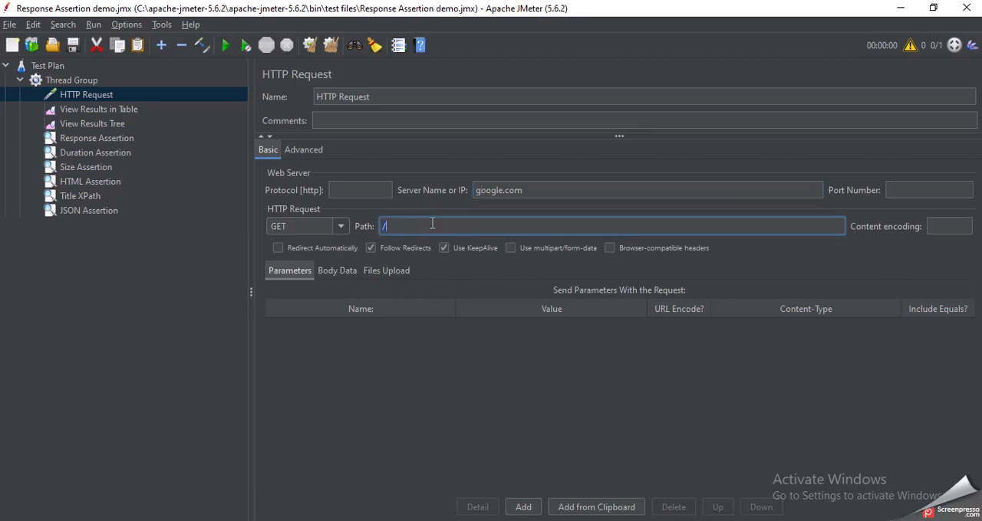
pyautogui.click(439, 360)
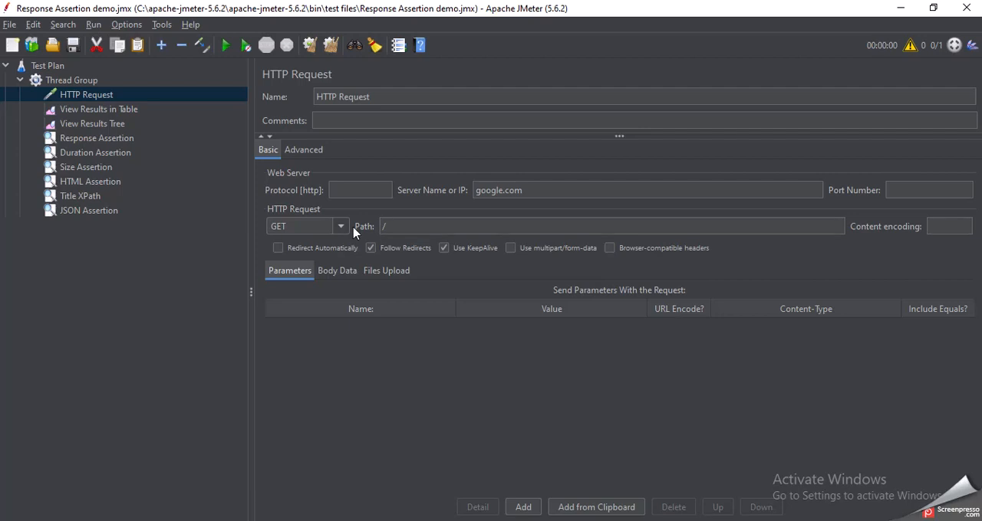
# Show View Results in Table and clear all recorded test results
pyautogui.click(112, 112)
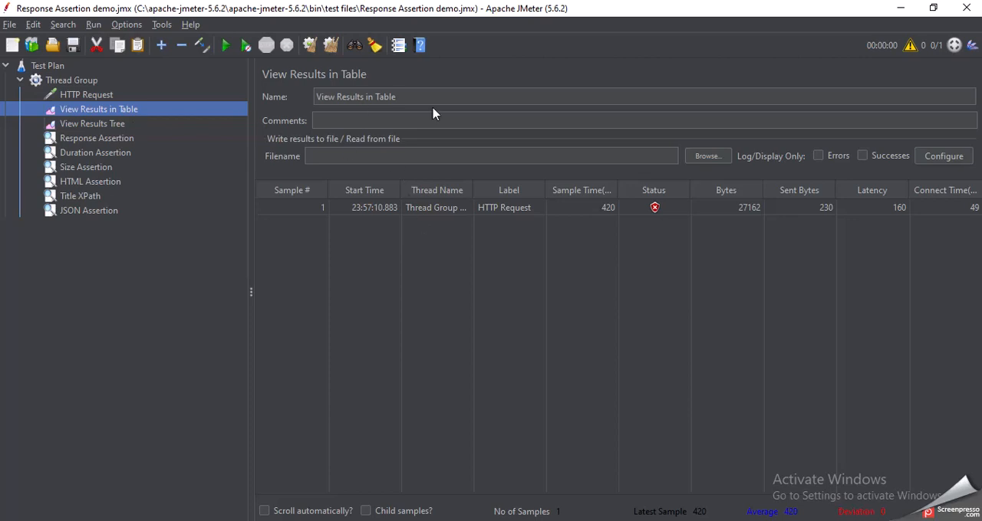
pyautogui.click(331, 44)
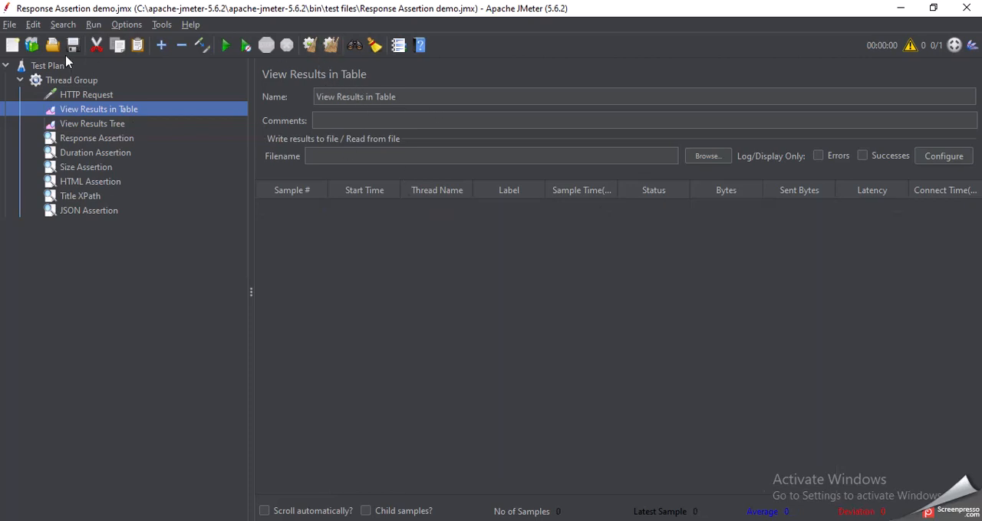
pyautogui.rightClick(69, 81)
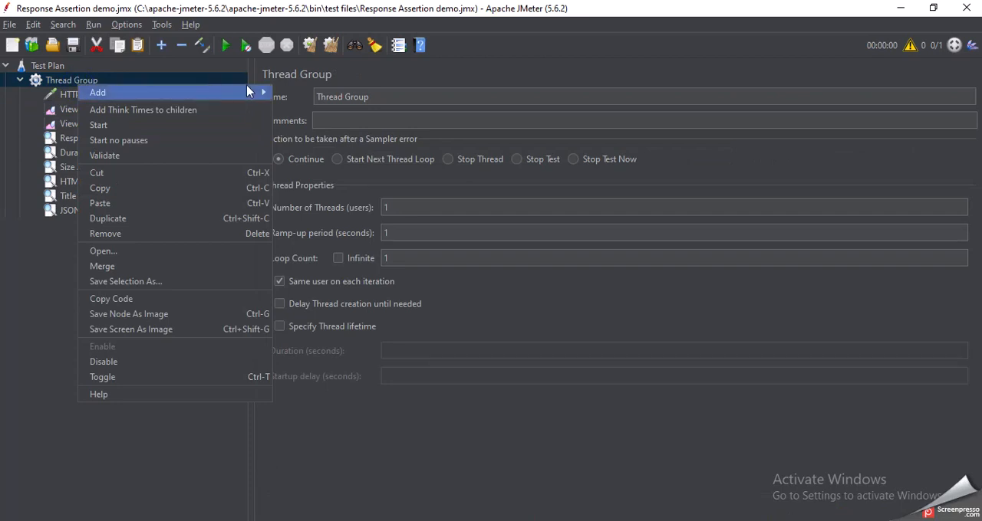
pyautogui.moveTo(96, 92)
pyautogui.moveTo(340, 98)
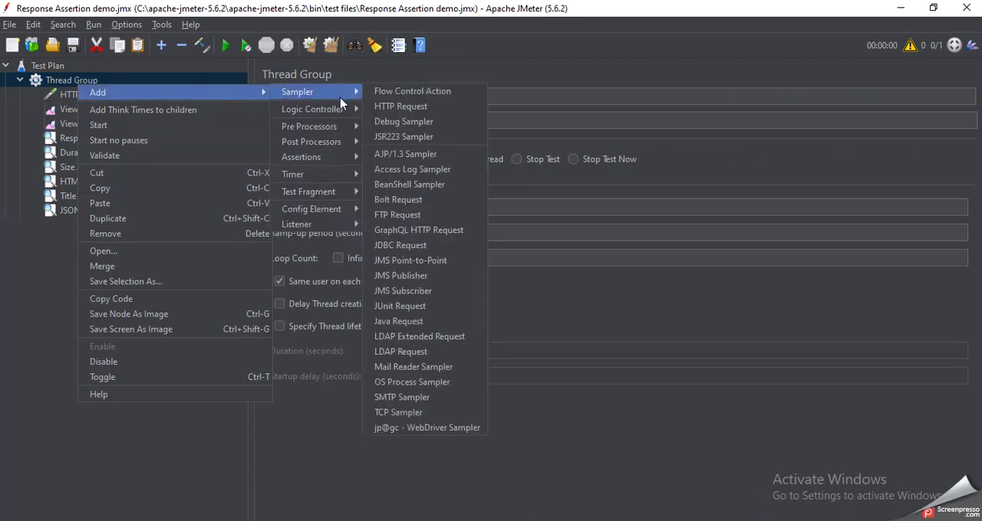
pyautogui.click(637, 51)
# Compare the View Results in Table and View Results Tree listeners of the Thread Group
pyautogui.click(116, 111)
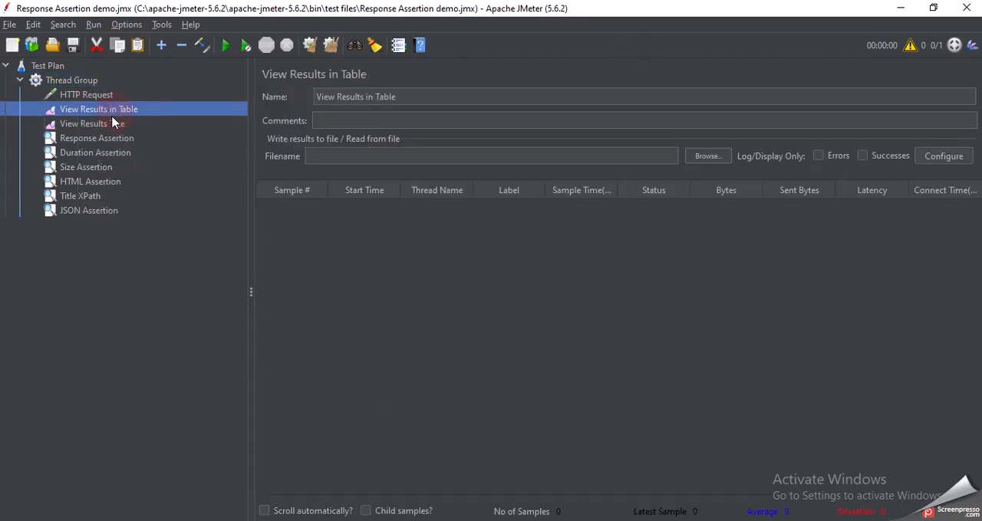
pyautogui.click(113, 125)
pyautogui.click(126, 109)
pyautogui.click(122, 126)
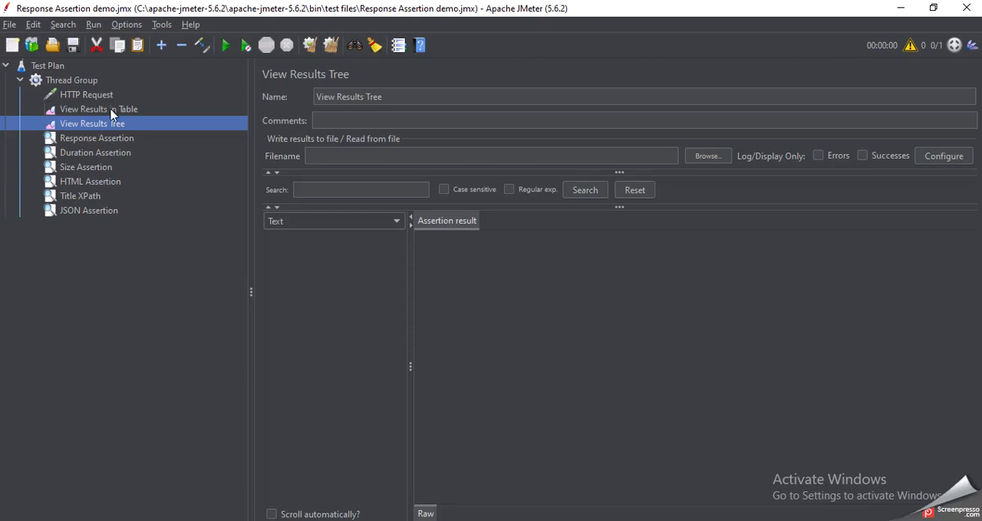
pyautogui.click(112, 112)
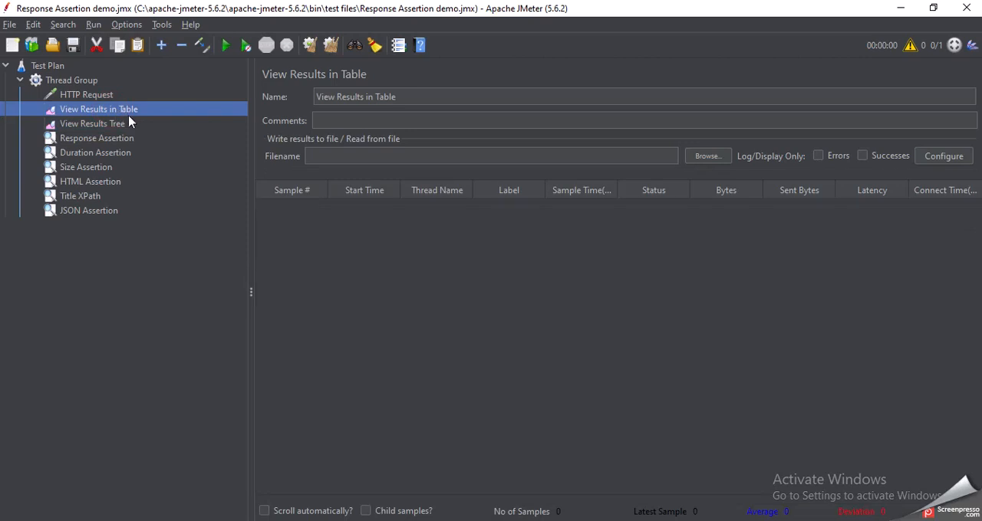
pyautogui.click(115, 125)
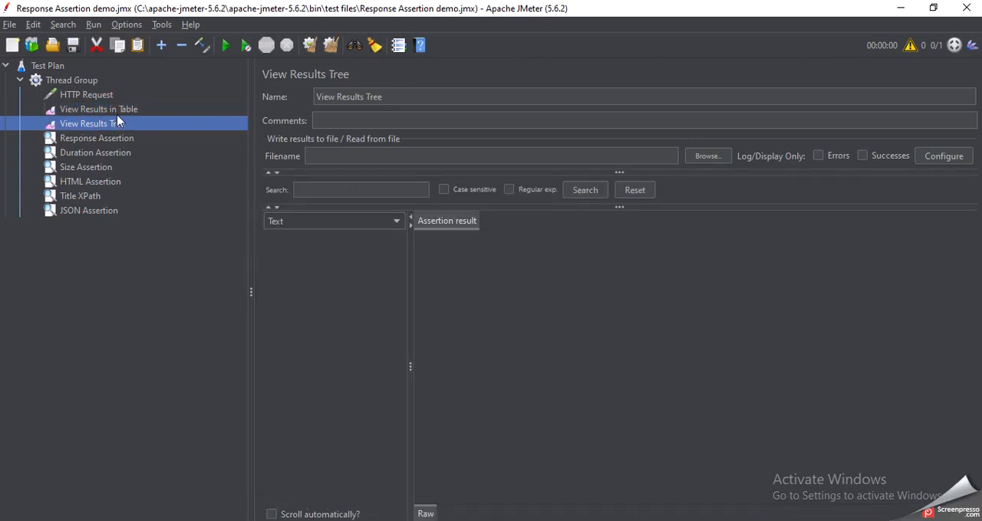
pyautogui.click(112, 112)
pyautogui.click(118, 127)
# Examine the Response Assertion in the Thread Group, including its pattern to test
pyautogui.click(122, 141)
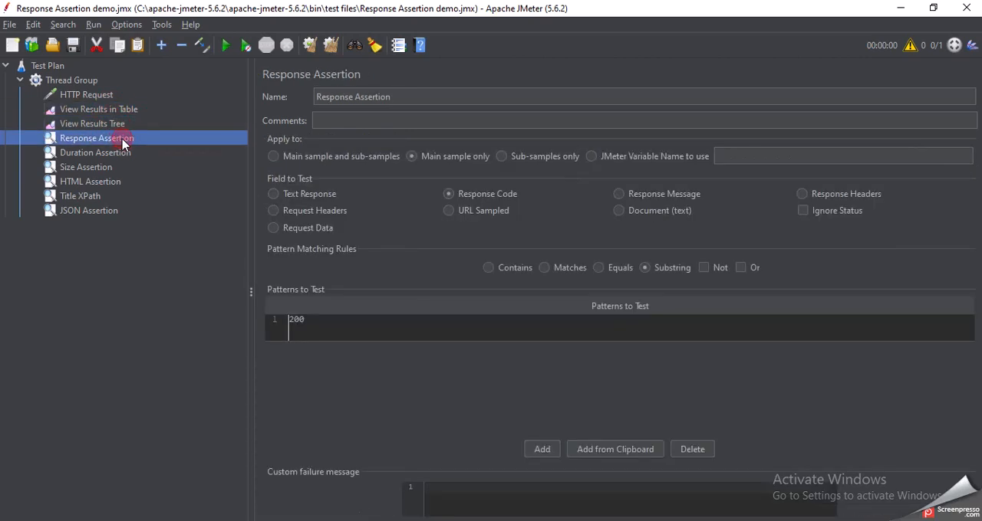
pyautogui.click(92, 80)
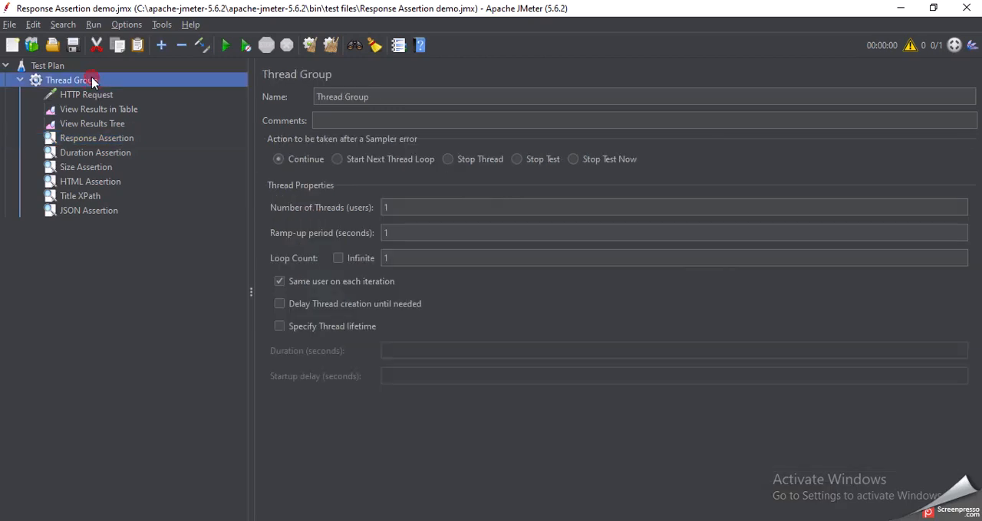
pyautogui.click(98, 140)
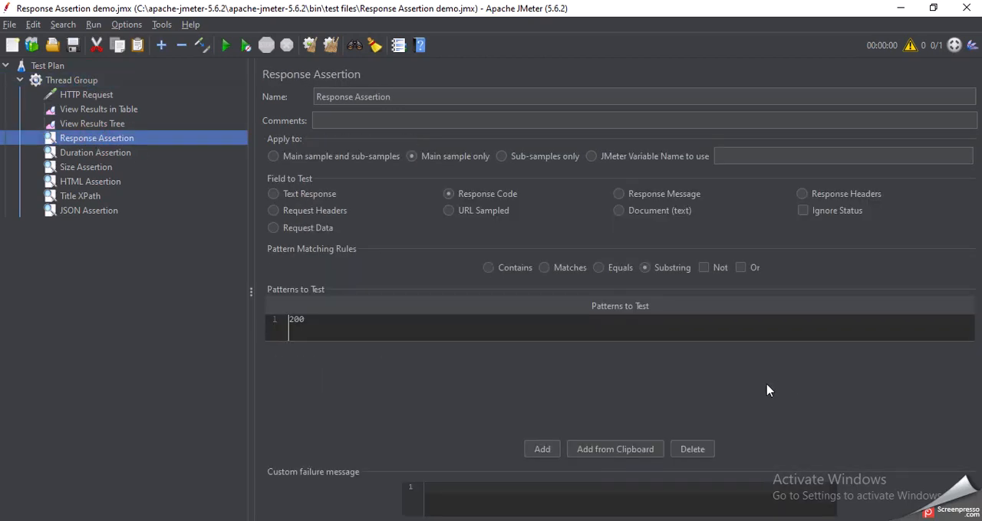
pyautogui.click(310, 326)
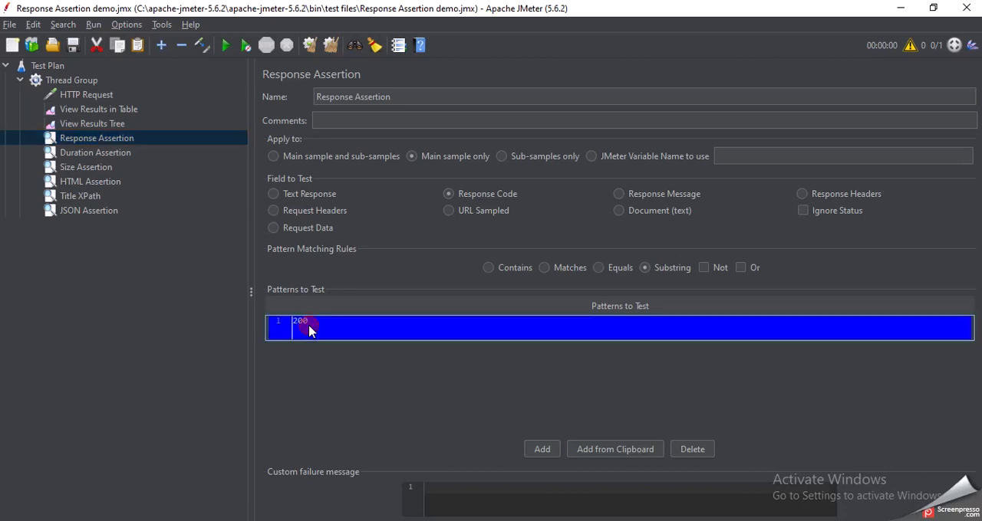
pyautogui.doubleClick(319, 324)
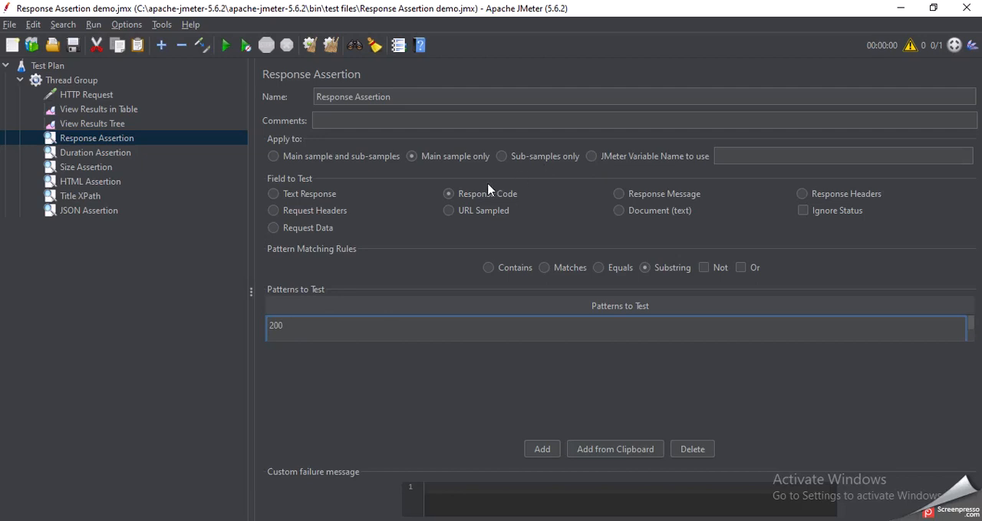
# Try Text Response as the Response Assertion's field to test, return it to Response Code and recheck the pattern
pyautogui.click(304, 196)
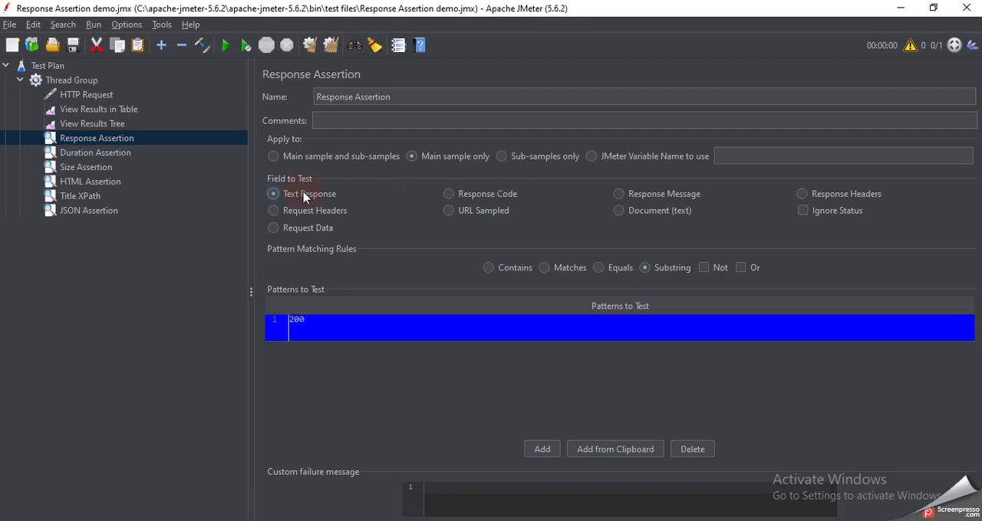
pyautogui.click(465, 197)
pyautogui.doubleClick(309, 326)
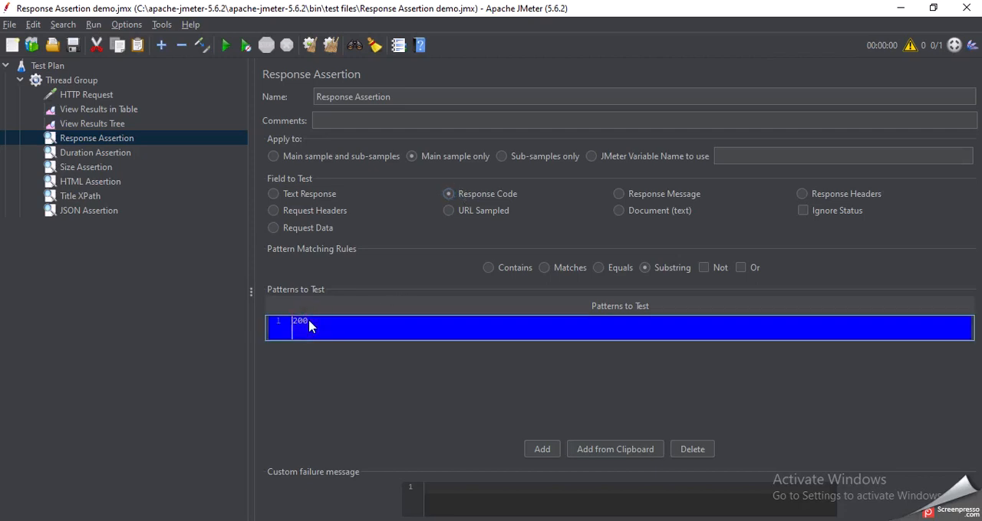
# Review the Duration Assertion's duration in milliseconds and the Size Assertion's size in bytes
pyautogui.click(113, 153)
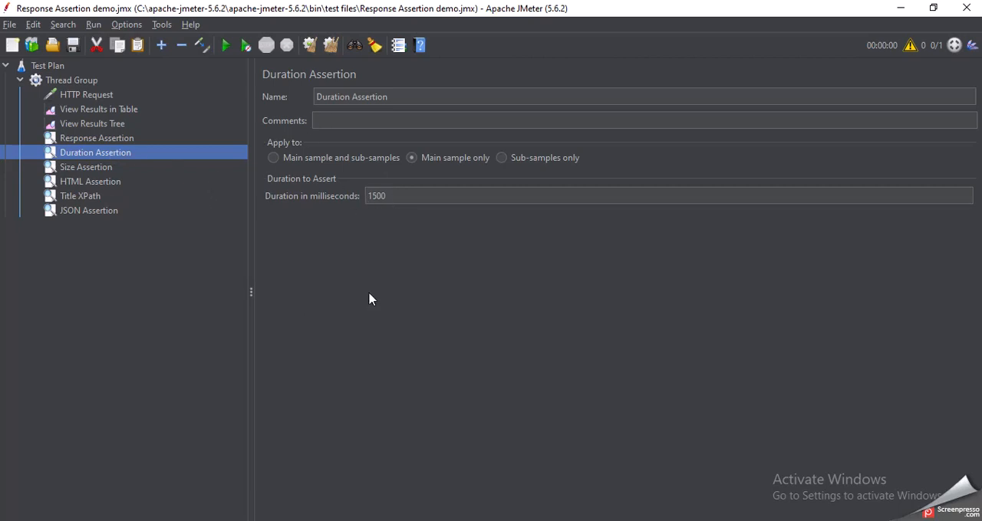
pyautogui.click(390, 200)
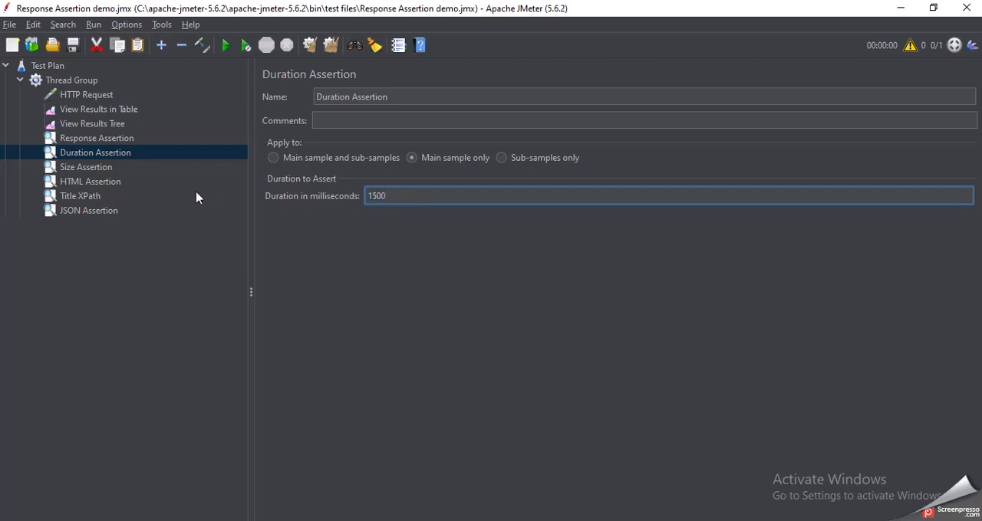
pyautogui.click(100, 167)
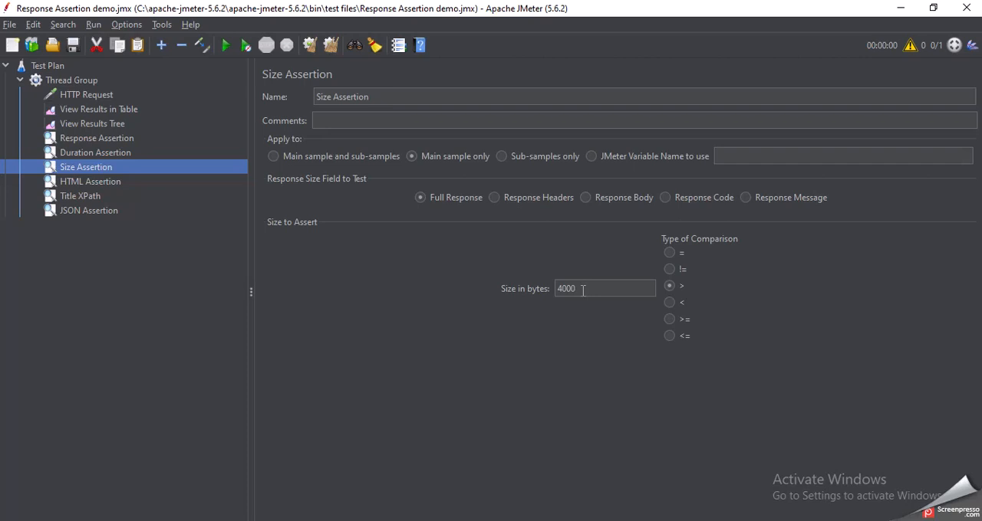
pyautogui.click(583, 290)
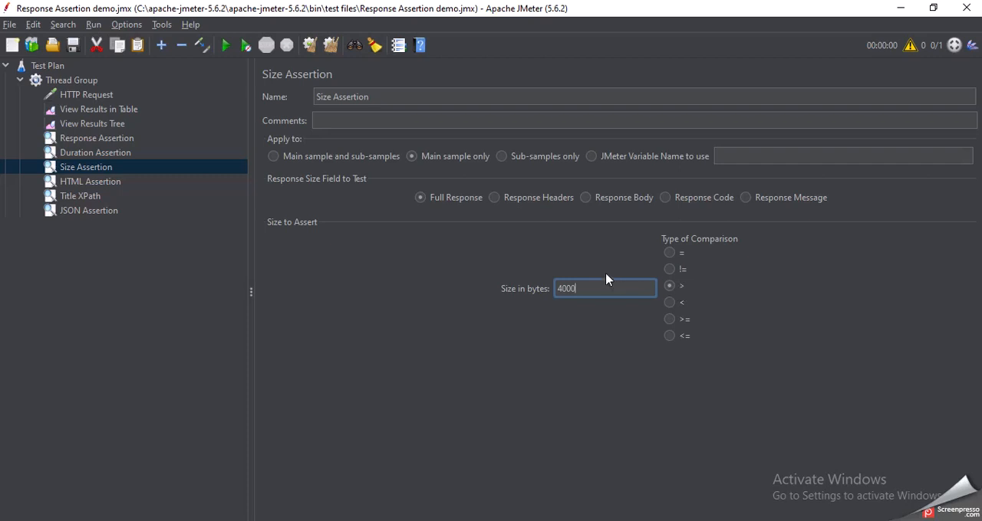
# Try Response Headers and Response Body as the Size Assertion's response field to test, and return it to Full Response
pyautogui.click(493, 197)
pyautogui.click(585, 204)
pyautogui.click(419, 203)
# Examine the HTML Assertion and browse for its JTidy report file, closing the file chooser without a selection
pyautogui.click(98, 184)
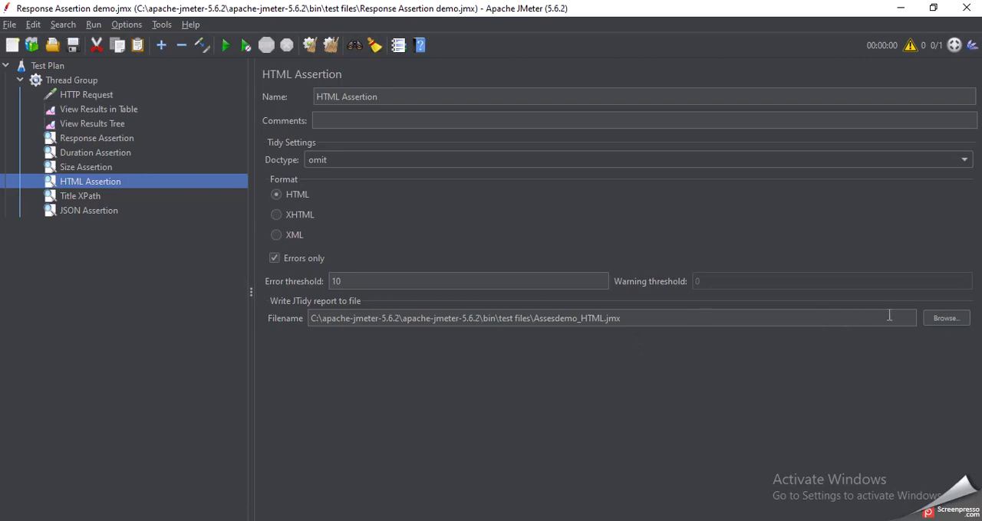
pyautogui.click(935, 320)
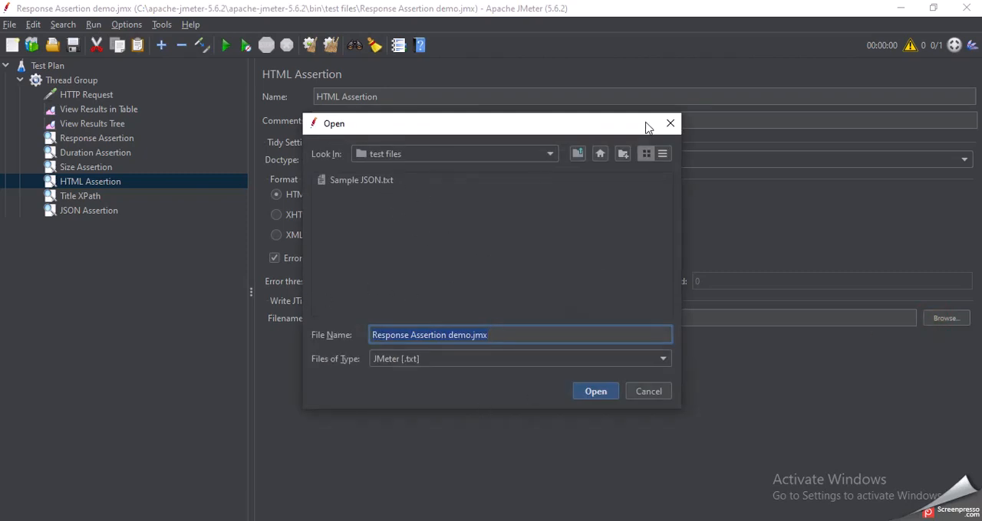
pyautogui.click(670, 123)
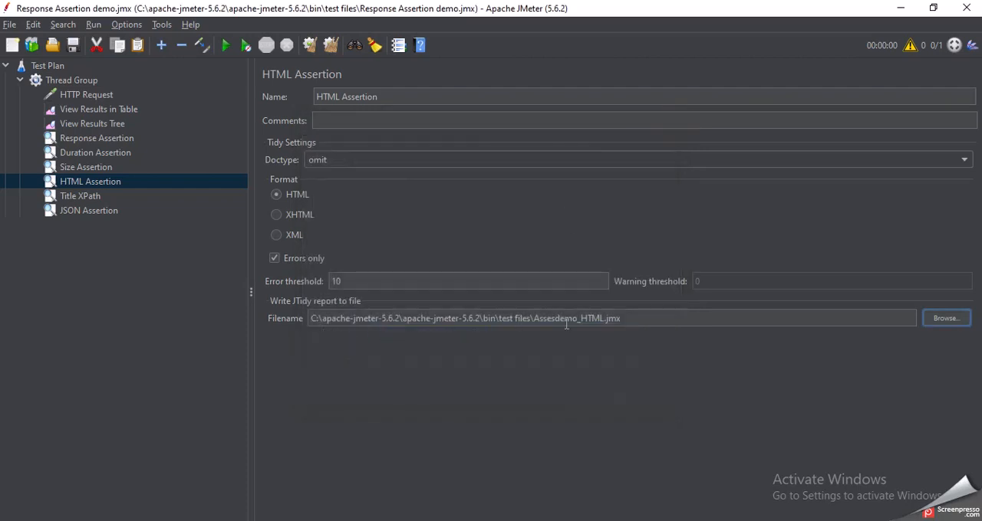
# Review the HTML Assertion's report filename, error threshold and Errors only option, and browse for the report file without choosing one
pyautogui.doubleClick(683, 318)
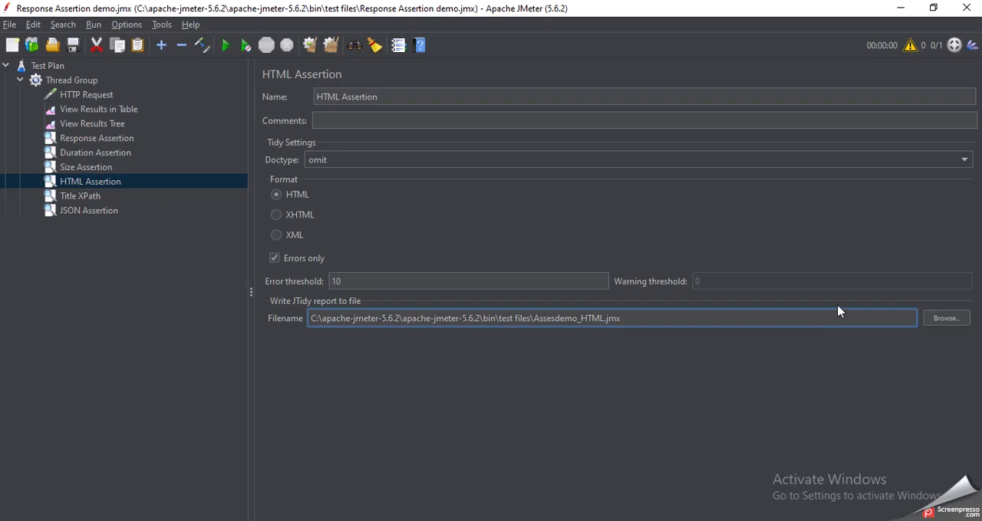
pyautogui.click(521, 278)
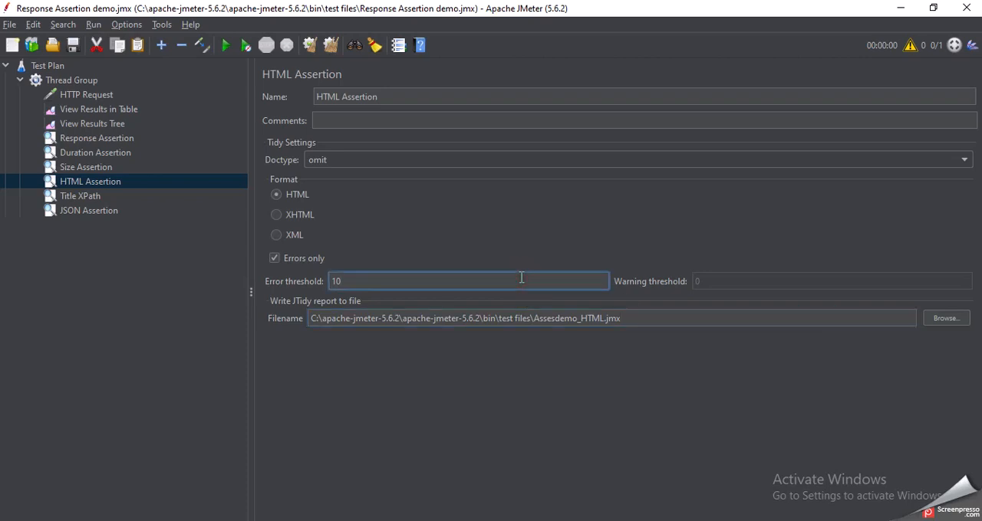
pyautogui.click(274, 260)
pyautogui.click(274, 260)
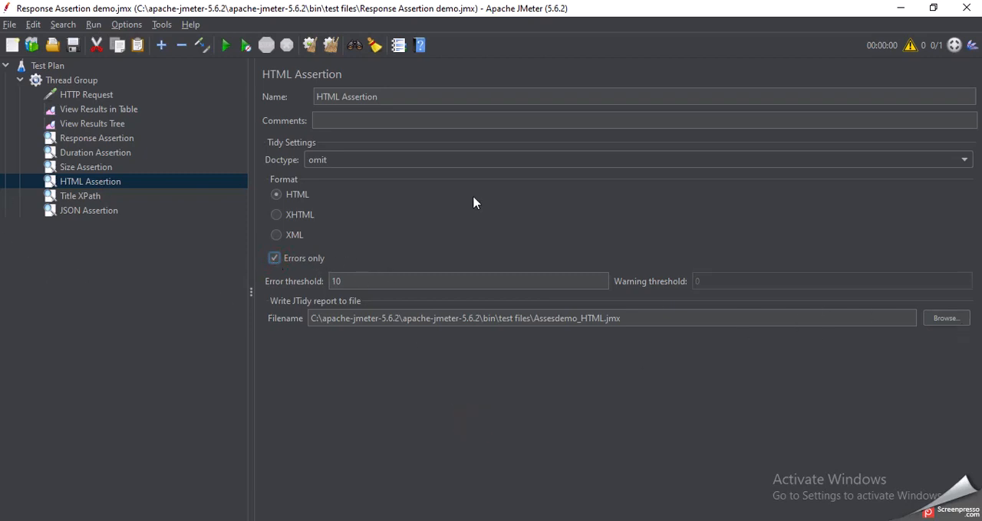
pyautogui.click(944, 321)
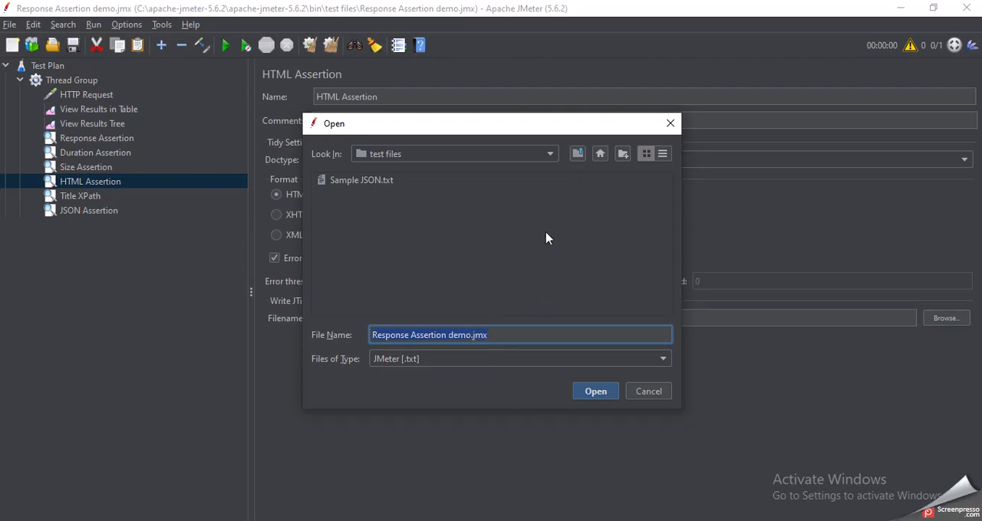
pyautogui.click(669, 124)
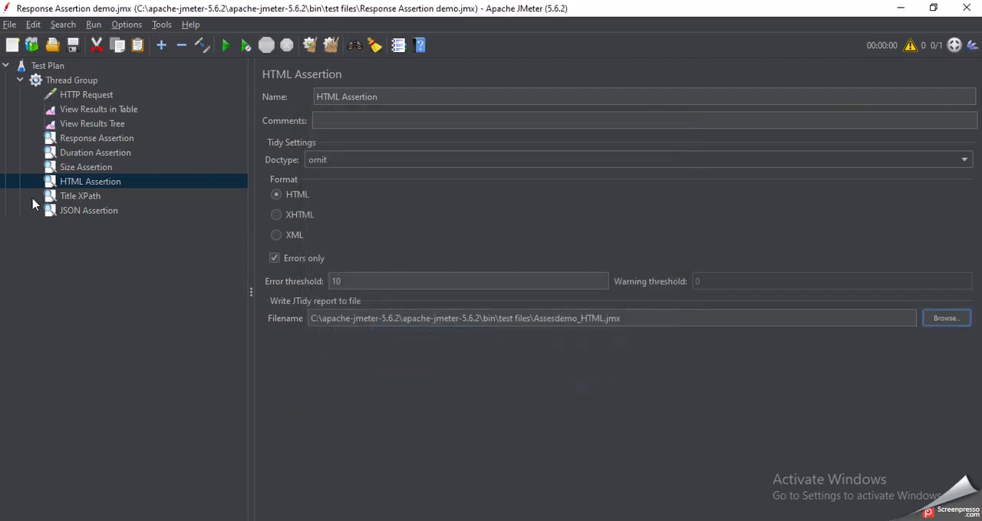
# Examine the Title XPath assertion's expression and compare it with the server name in the HTTP Request
pyautogui.click(67, 198)
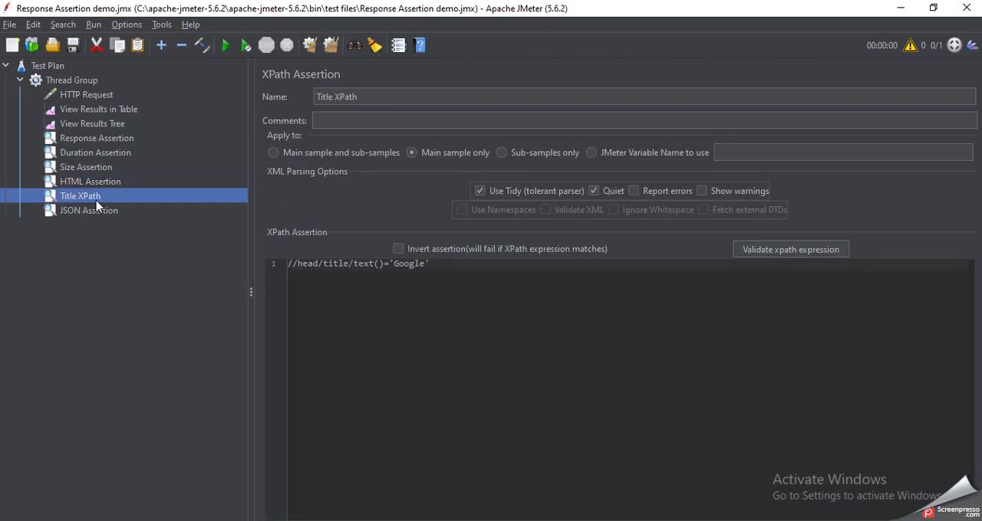
pyautogui.click(464, 268)
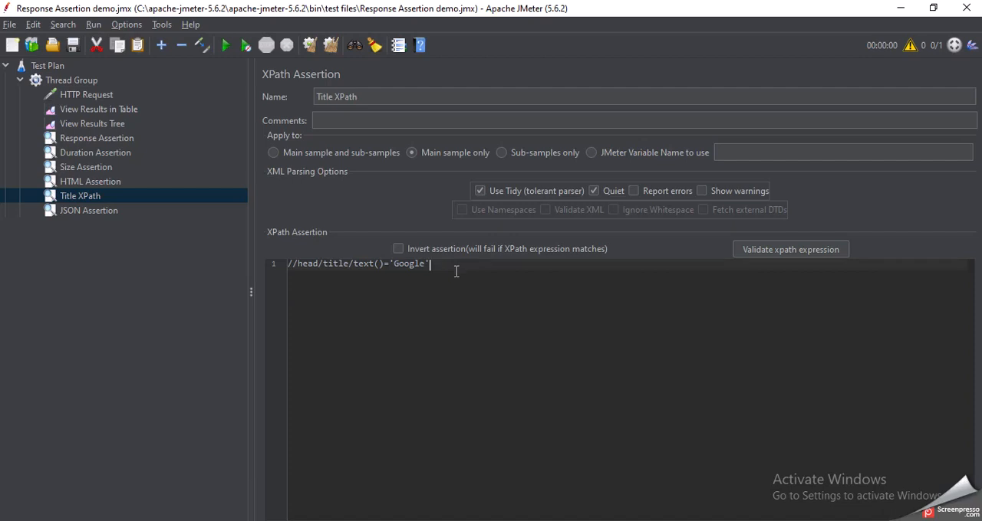
pyautogui.click(78, 98)
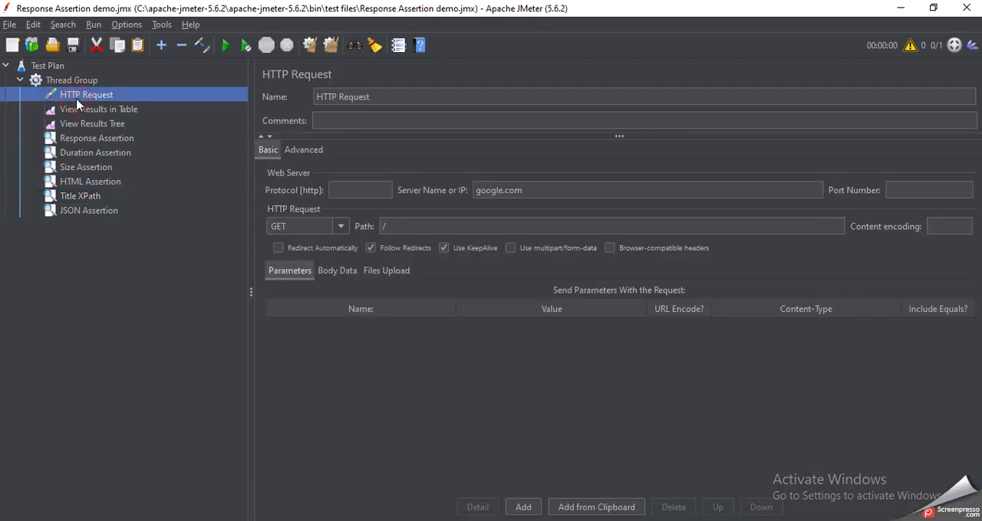
pyautogui.click(89, 197)
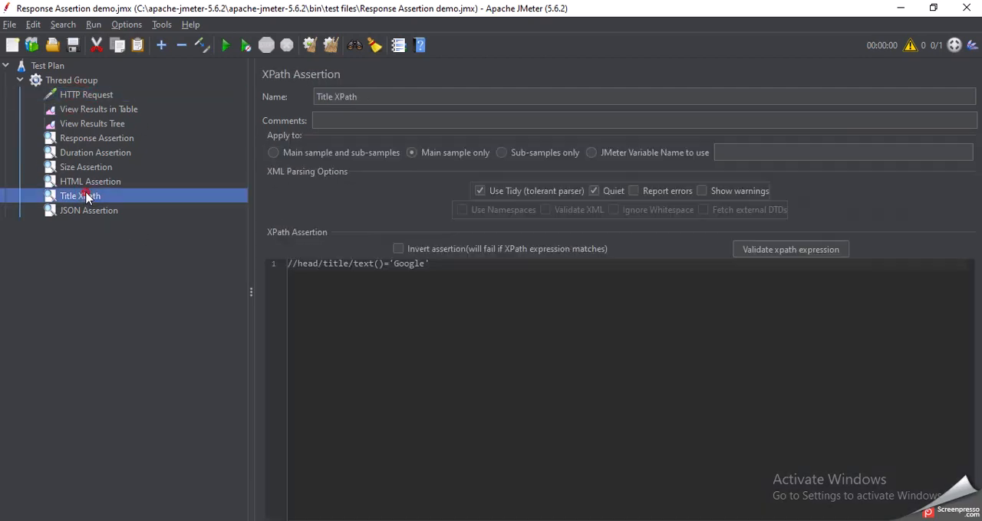
pyautogui.click(445, 267)
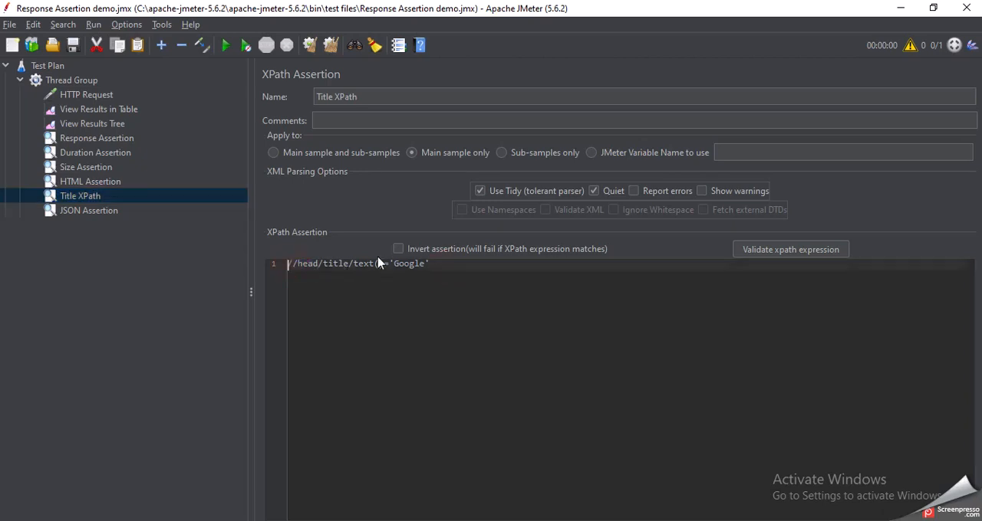
pyautogui.click(433, 264)
# Switch to the Chrome browser and open google.com in a new tab
pyautogui.hotkey('alt', 'Tab')
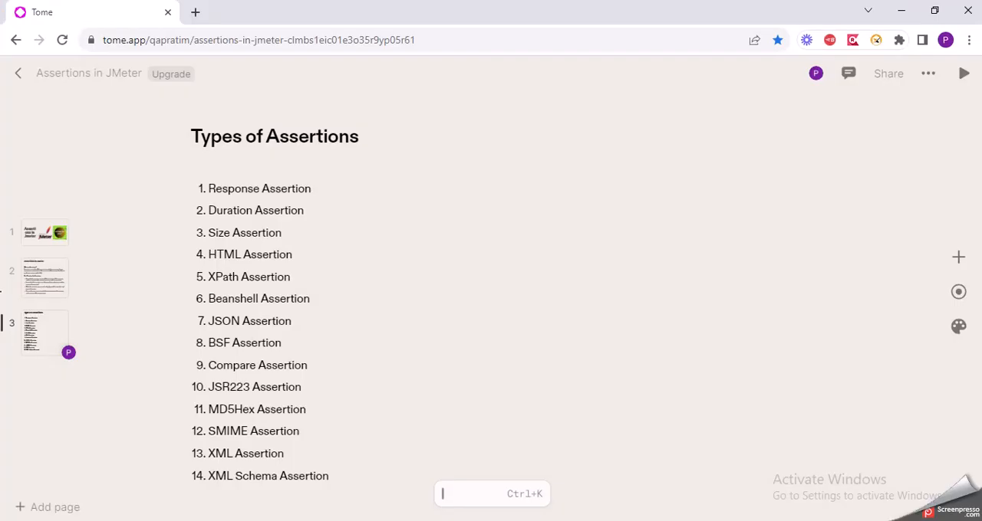
pyautogui.click(198, 11)
pyautogui.write('goo')
pyautogui.press('Return')
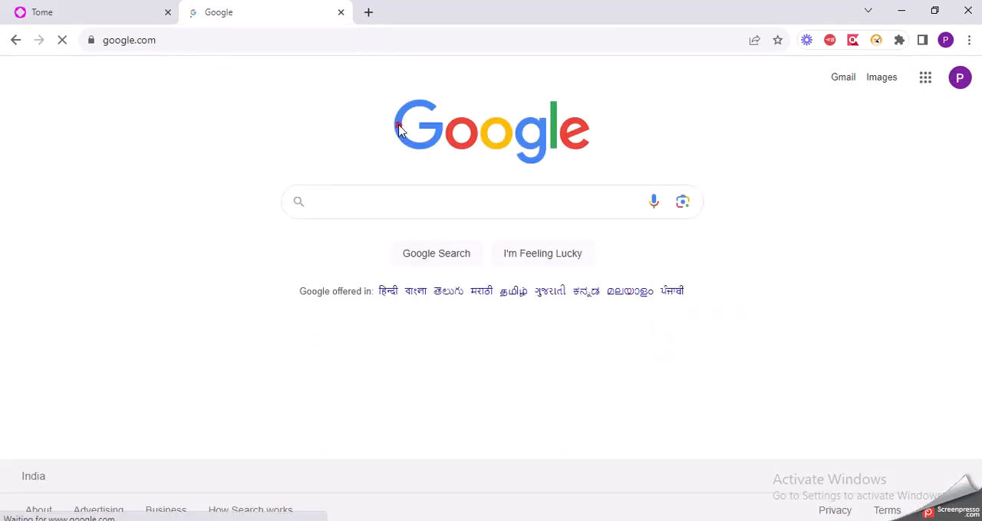
# Inspect the Google logo and view its XPath suggestions in SelectorsHub, returning to JMeter to compare with the assertion
pyautogui.rightClick(494, 135)
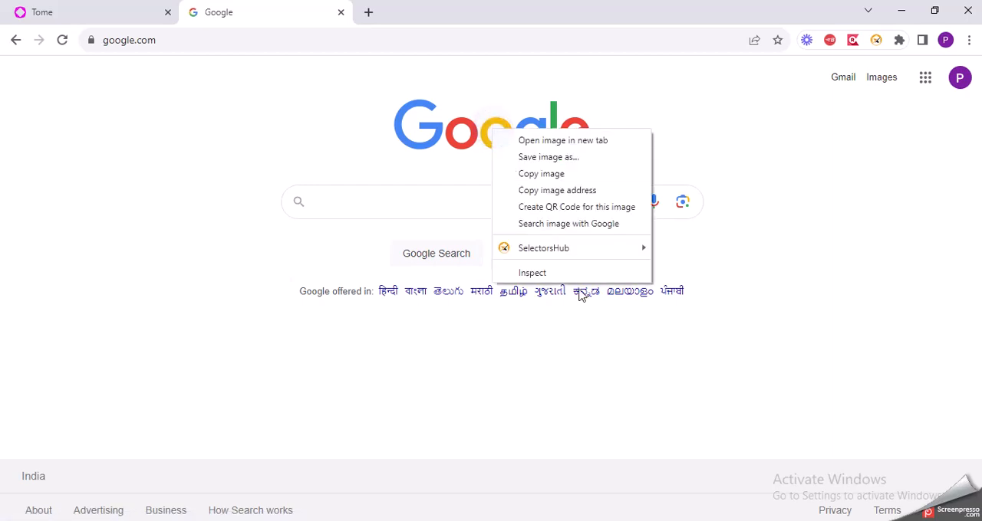
pyautogui.click(576, 274)
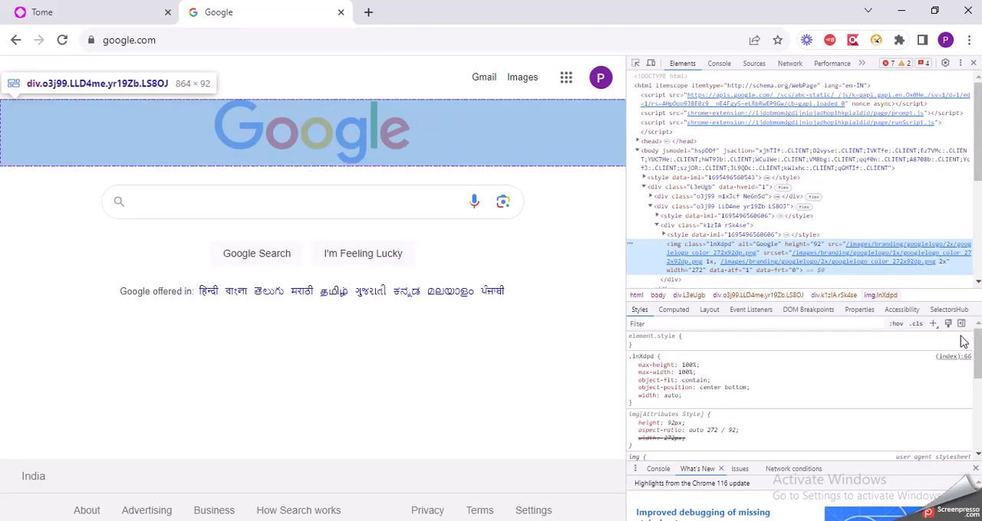
pyautogui.click(950, 310)
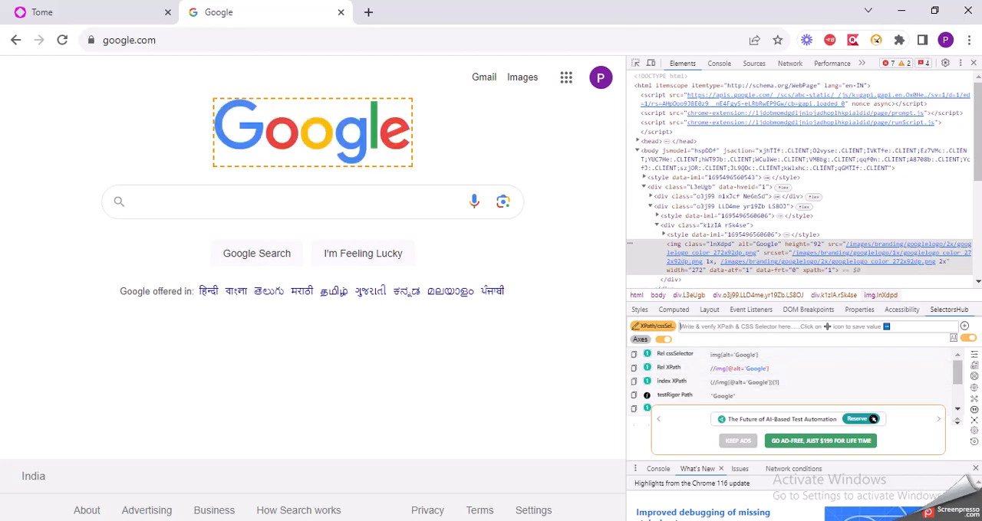
pyautogui.hotkey('alt', 'Tab')
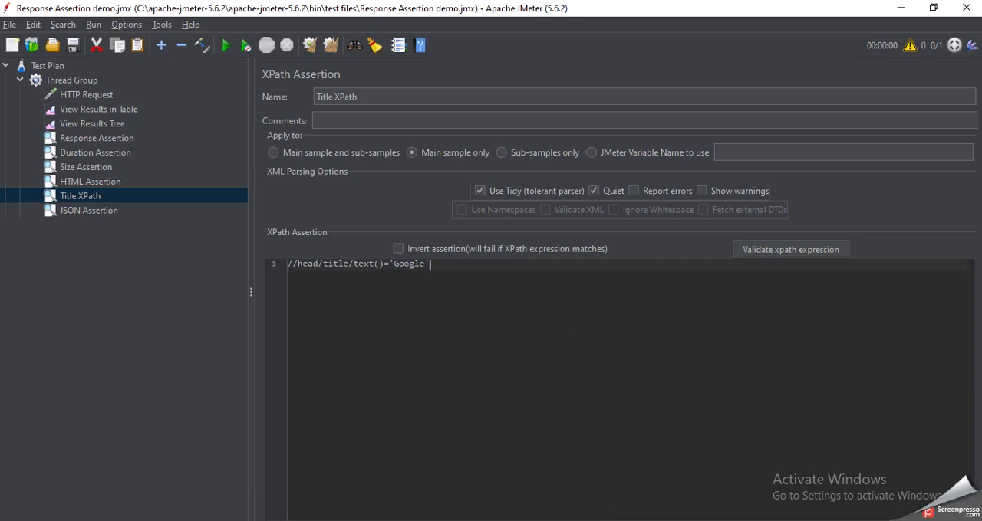
pyautogui.hotkey('alt', 'Tab')
pyautogui.hotkey('alt', 'Tab')
# Disable the JSON Assertion in the Thread Group
pyautogui.click(113, 218)
pyautogui.rightClick(113, 218)
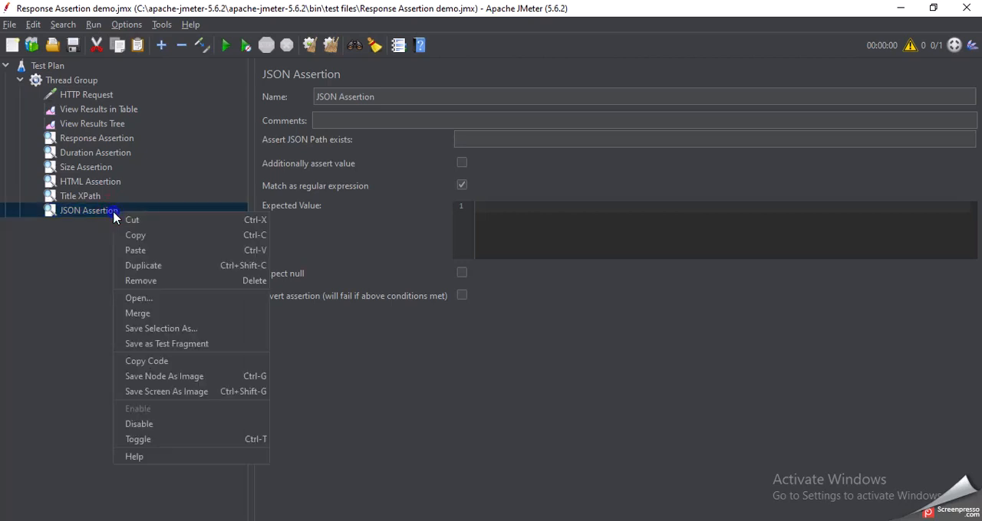
pyautogui.click(167, 429)
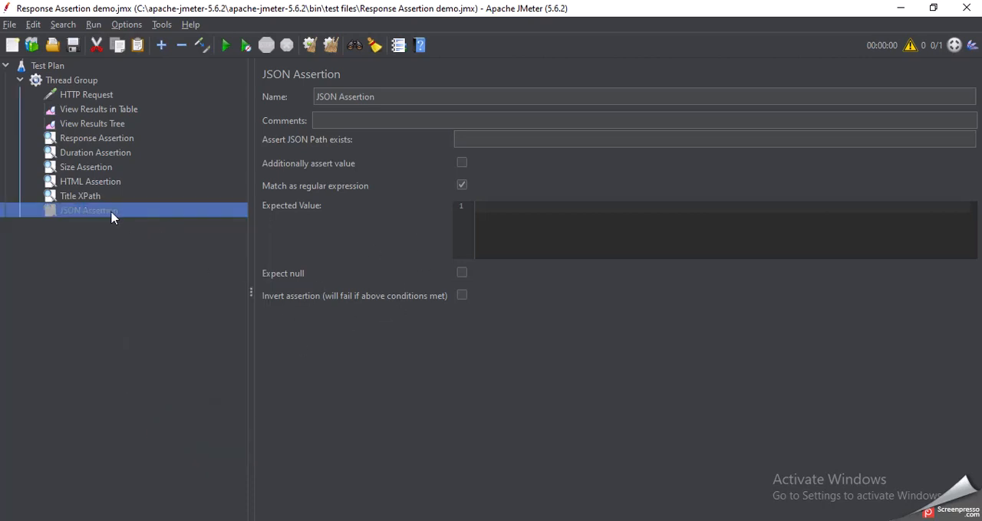
# Review the settings of the Response, Duration, Size, HTML and Title XPath assertions, and return to the Response Assertion
pyautogui.click(86, 139)
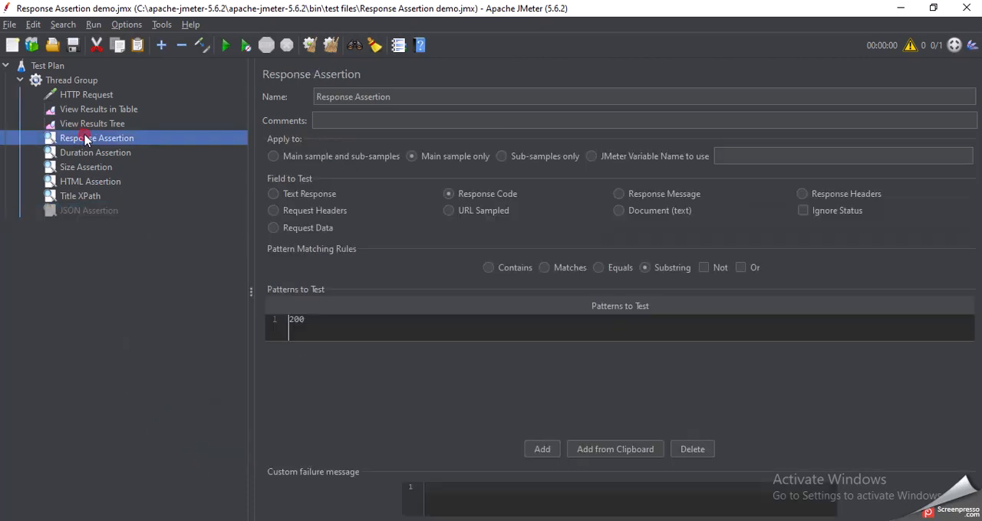
pyautogui.click(93, 156)
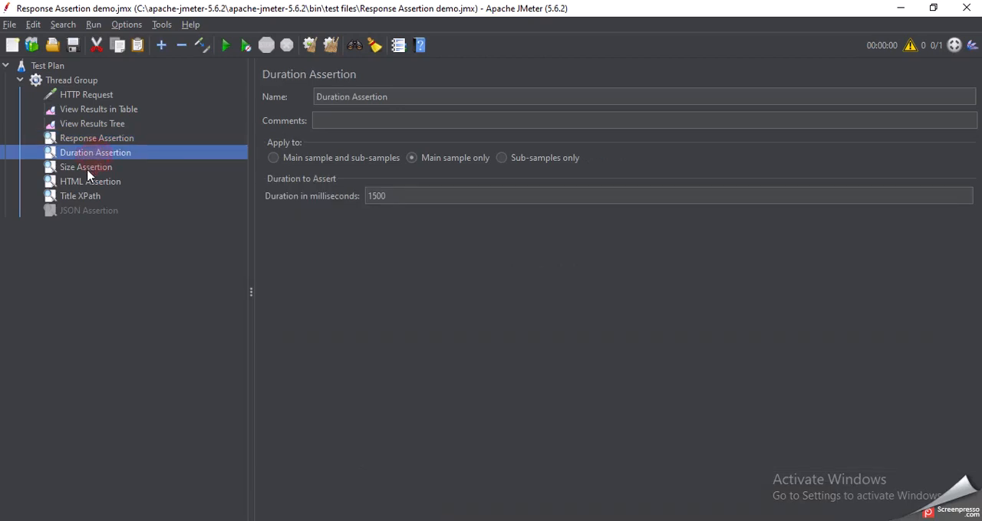
pyautogui.click(89, 169)
pyautogui.click(89, 182)
pyautogui.click(89, 196)
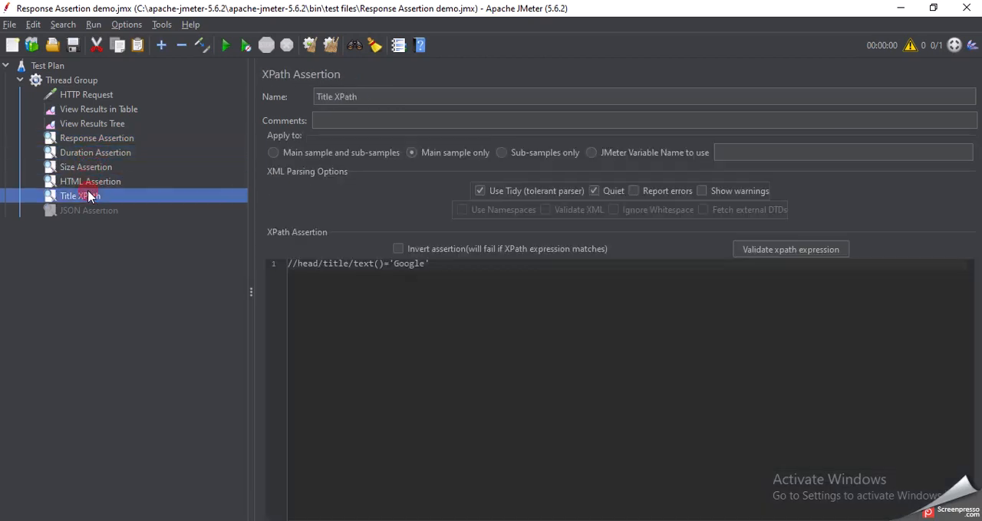
pyautogui.click(105, 138)
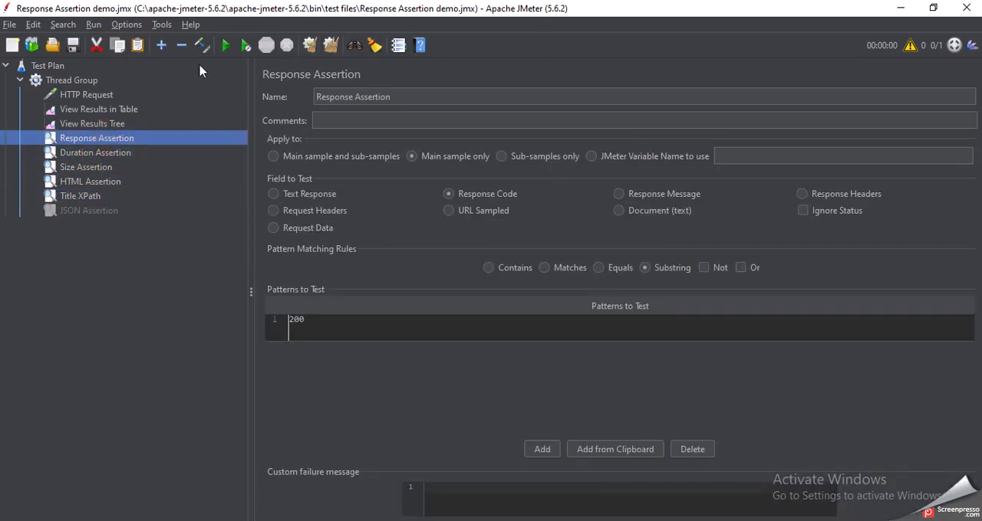
# Run the test plan with View Results Tree open and expand the HTTP Request result
pyautogui.click(90, 112)
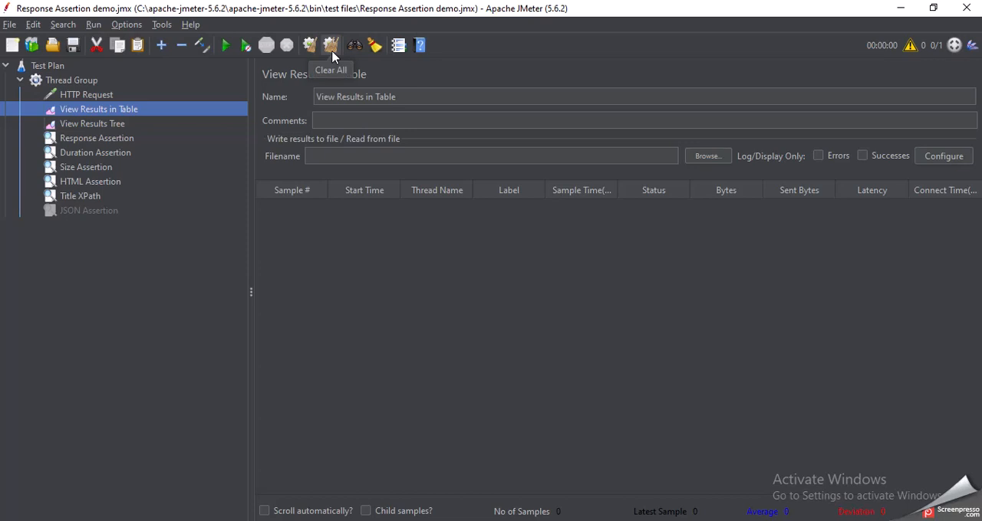
pyautogui.click(98, 125)
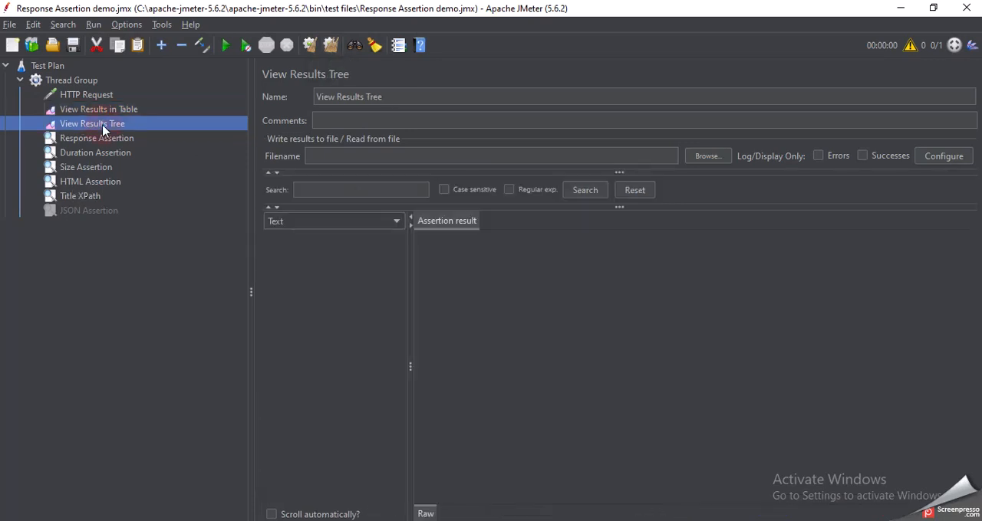
pyautogui.click(222, 49)
pyautogui.click(267, 238)
# Compare the sampler results of HTTP Request-0 and HTTP Request-1, and check HTTP Request-0's response data and request
pyautogui.click(316, 253)
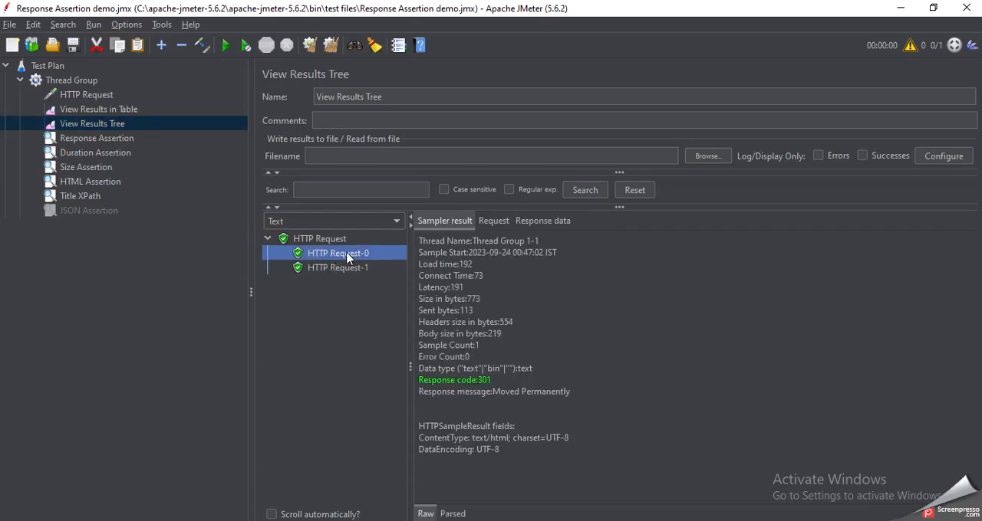
pyautogui.click(353, 272)
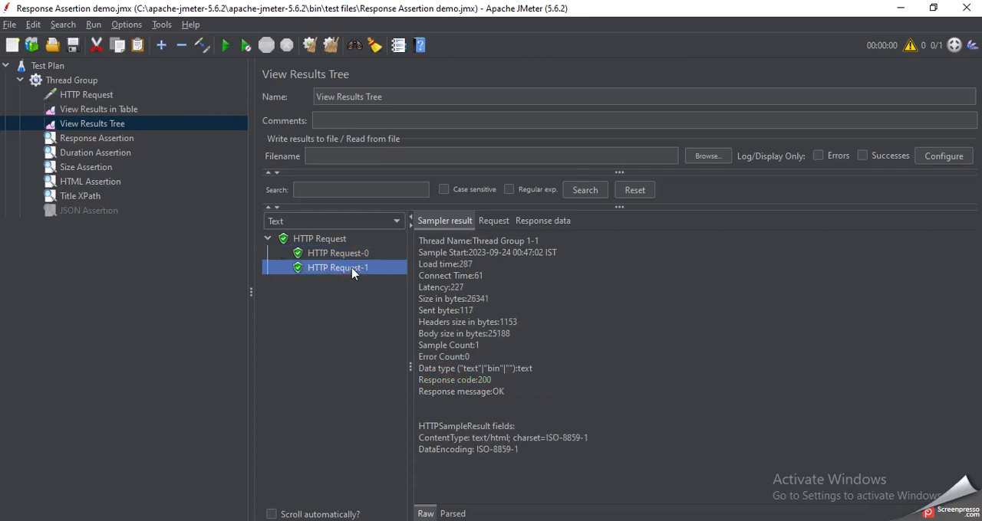
pyautogui.click(356, 254)
pyautogui.click(550, 220)
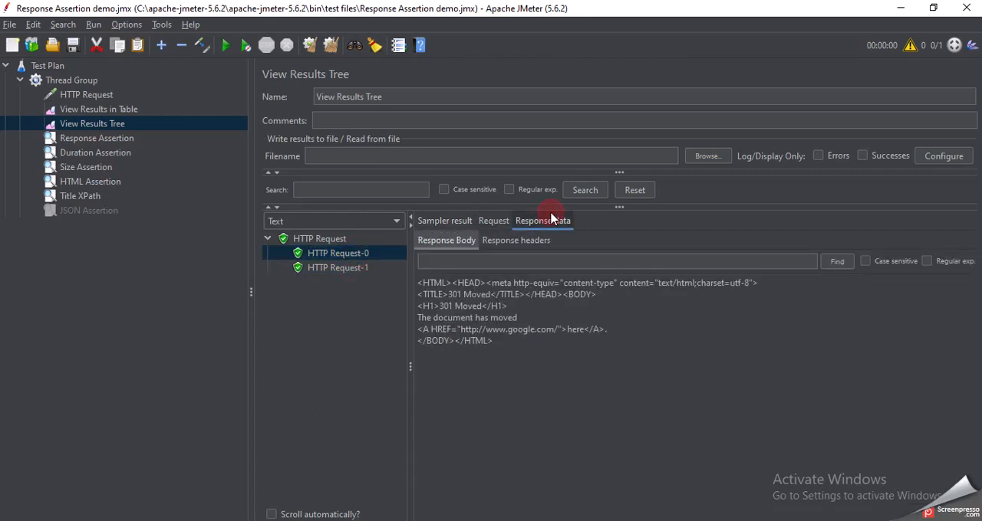
pyautogui.click(493, 222)
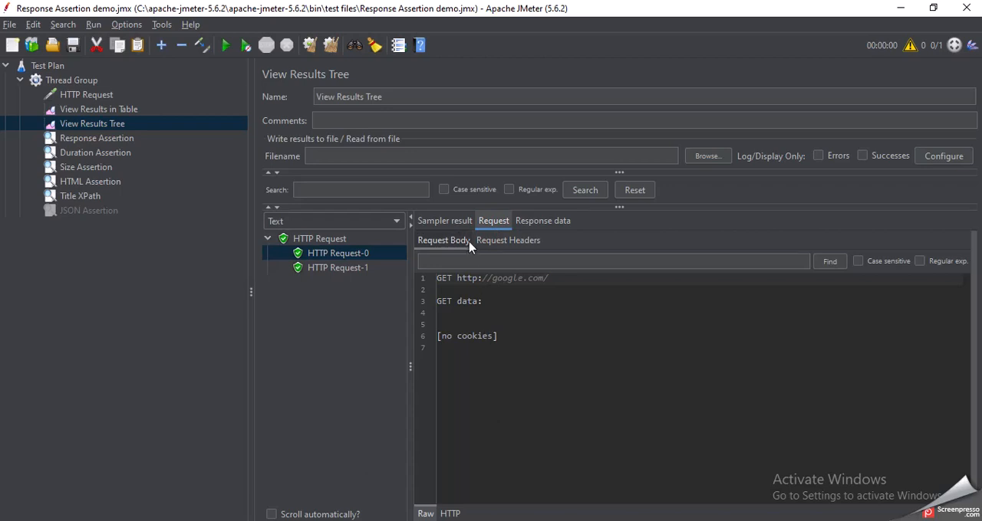
pyautogui.click(446, 221)
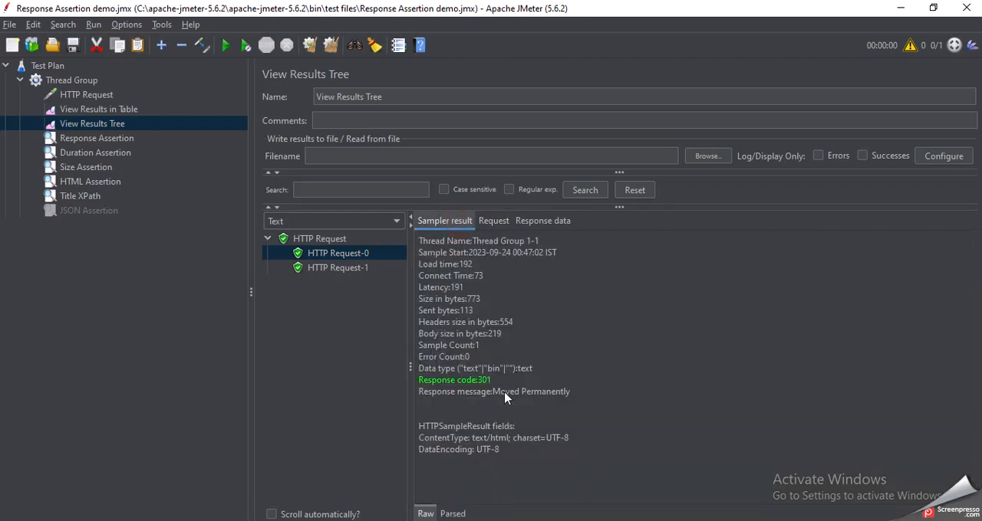
# Recheck the Response Assertion and set the Duration Assertion's duration to 100 milliseconds
pyautogui.click(126, 141)
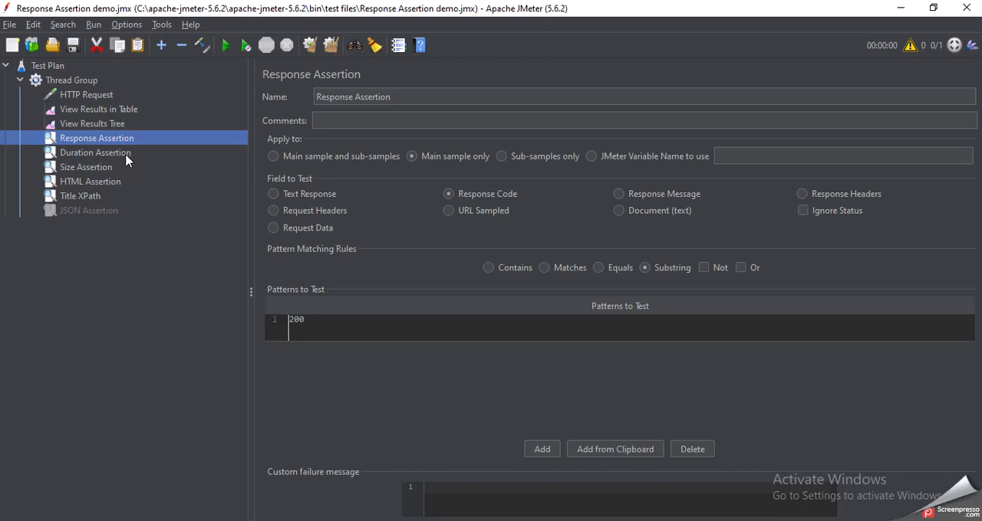
pyautogui.click(126, 158)
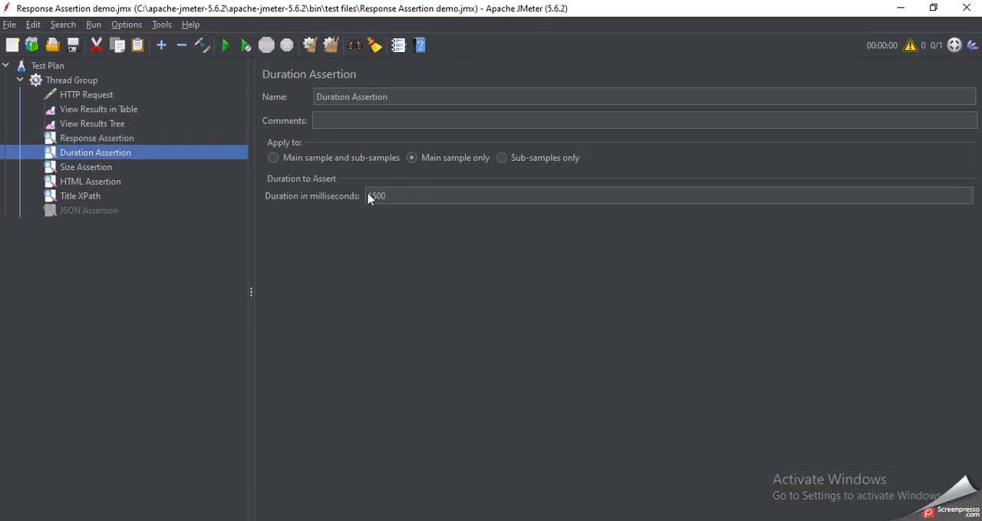
pyautogui.click(393, 198)
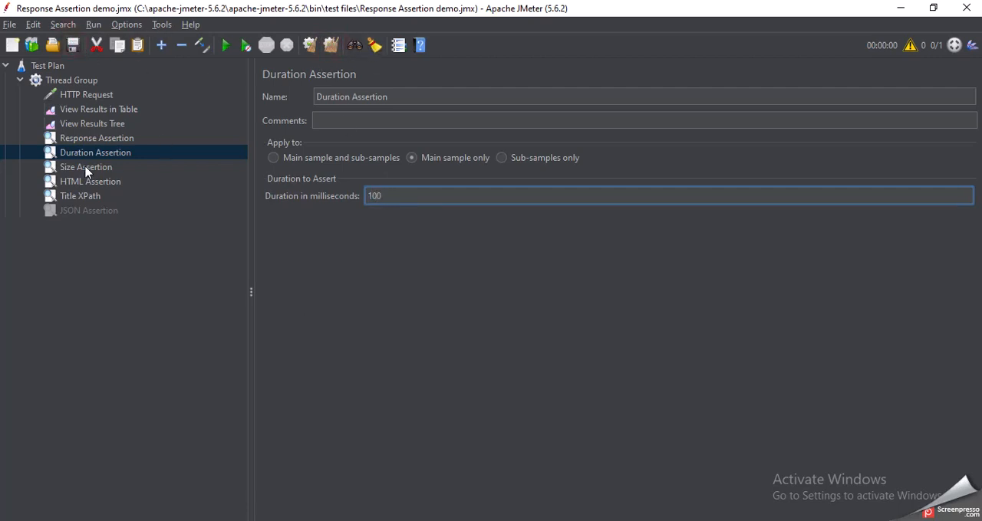
# Rerun the test plan and show the HTTP Request's sampler result in View Results Tree
pyautogui.click(224, 45)
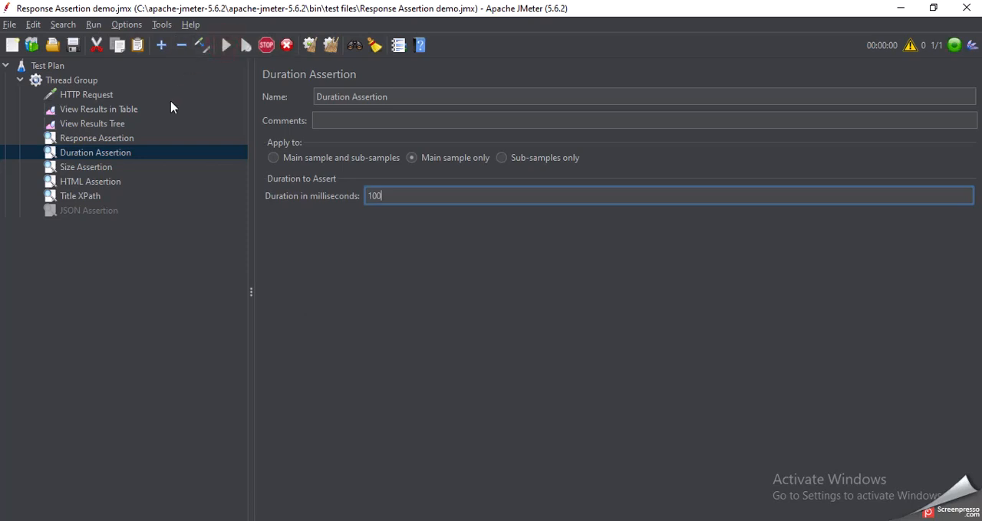
pyautogui.click(85, 113)
pyautogui.click(97, 125)
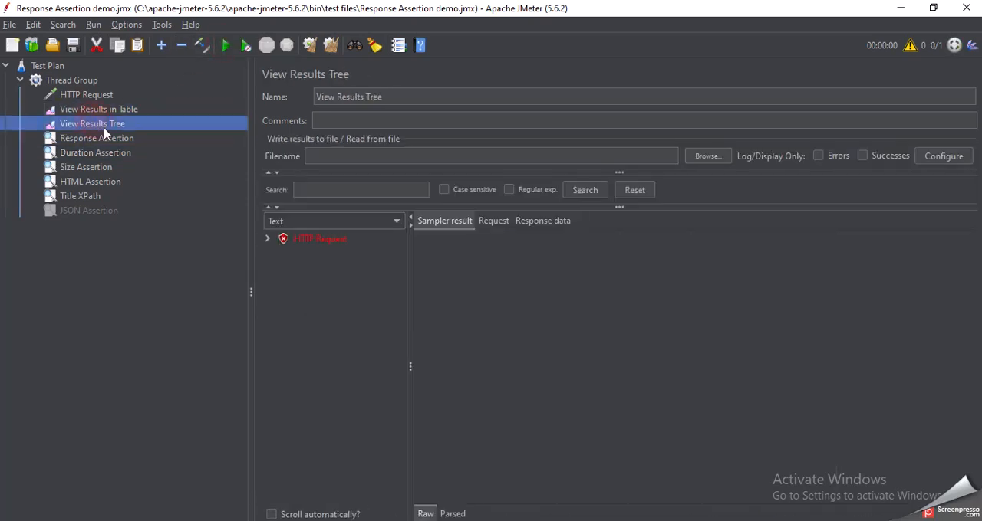
pyautogui.click(302, 241)
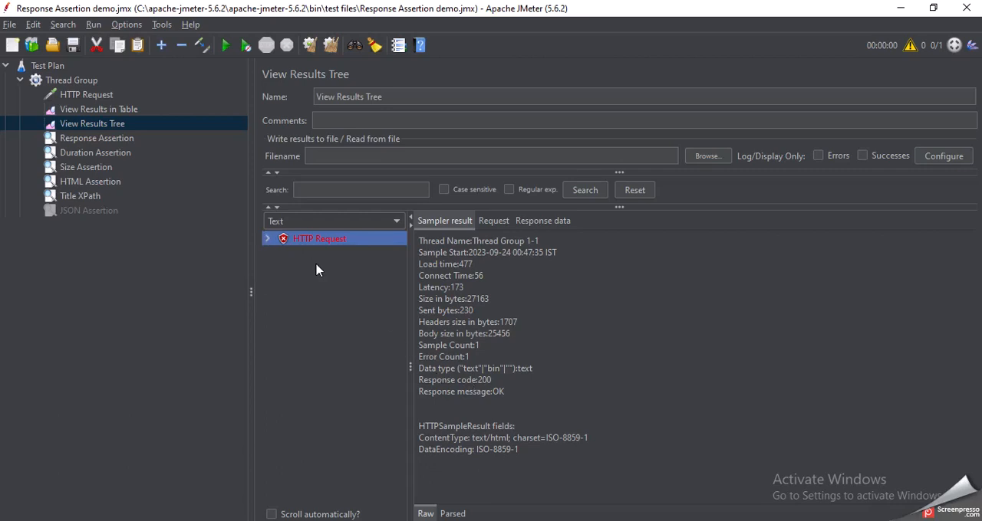
# Examine the Duration Assertion result under HTTP Request and compare it with the assertion's duration setting
pyautogui.click(268, 240)
pyautogui.click(324, 283)
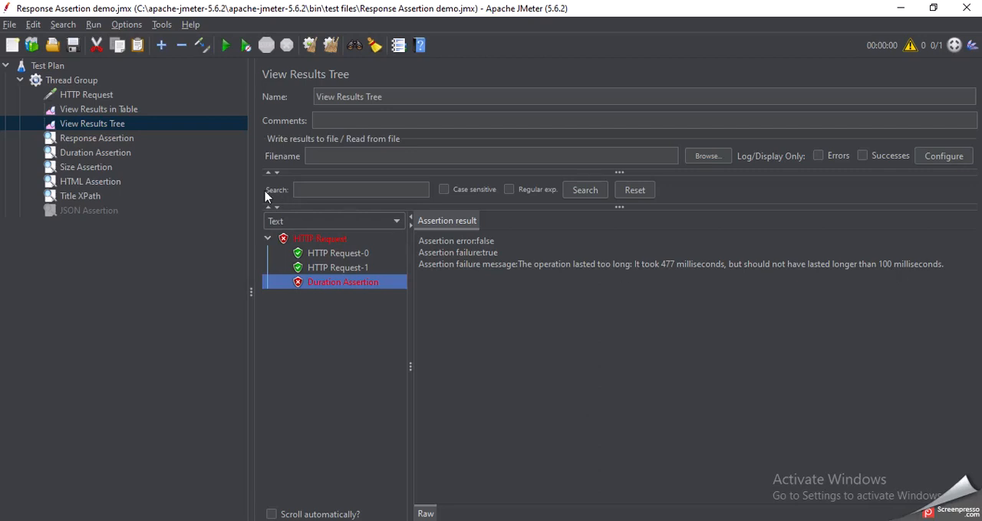
pyautogui.click(67, 153)
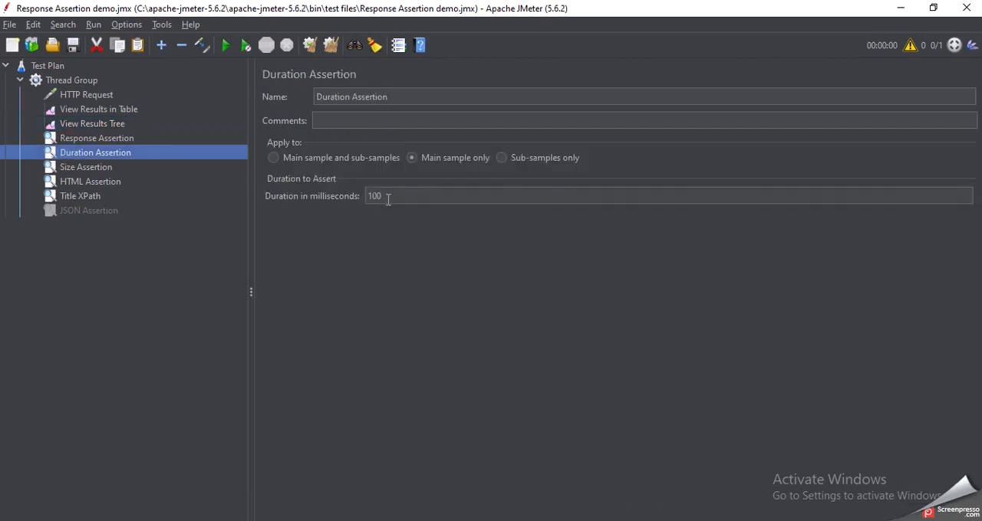
pyautogui.click(100, 125)
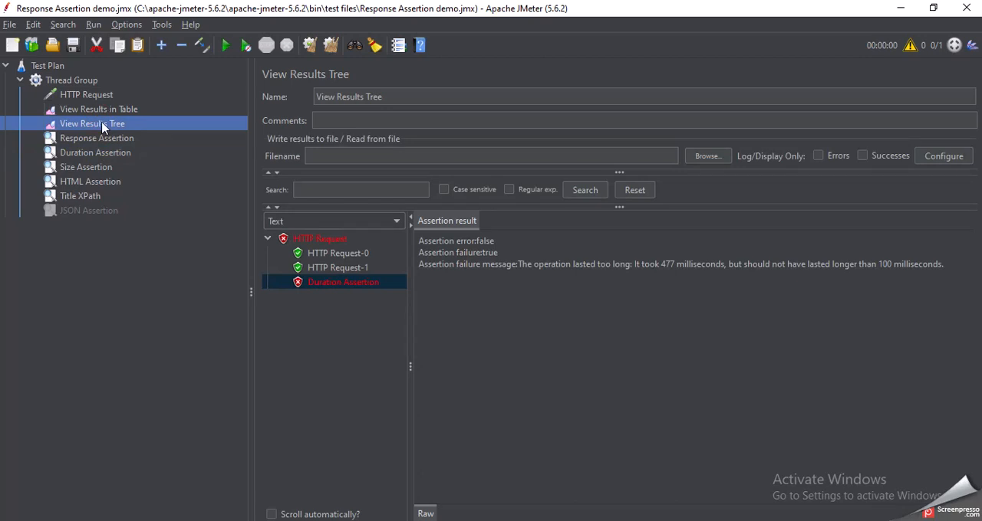
# Check the HTML Assertion's report path and open Assesdemo_HTML from the test files folder in File Explorer
pyautogui.click(100, 184)
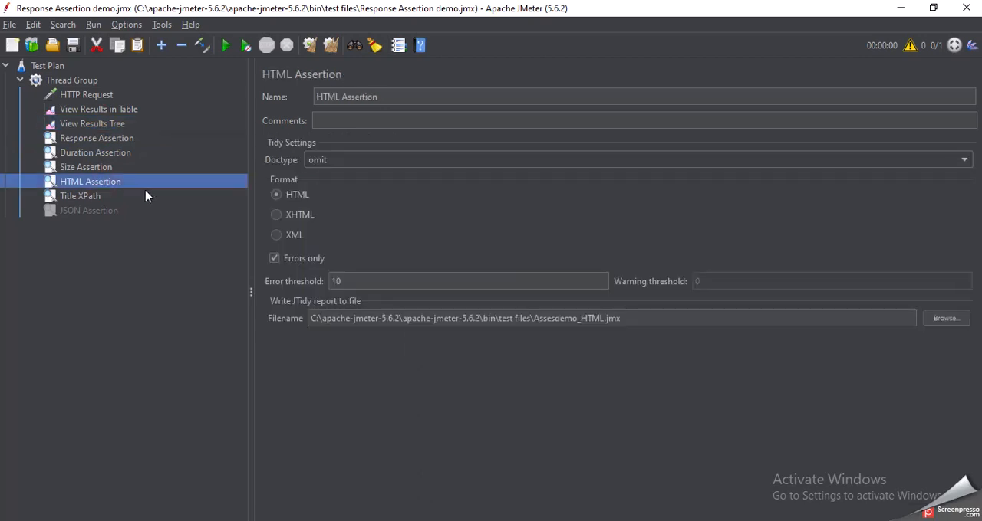
pyautogui.click(407, 520)
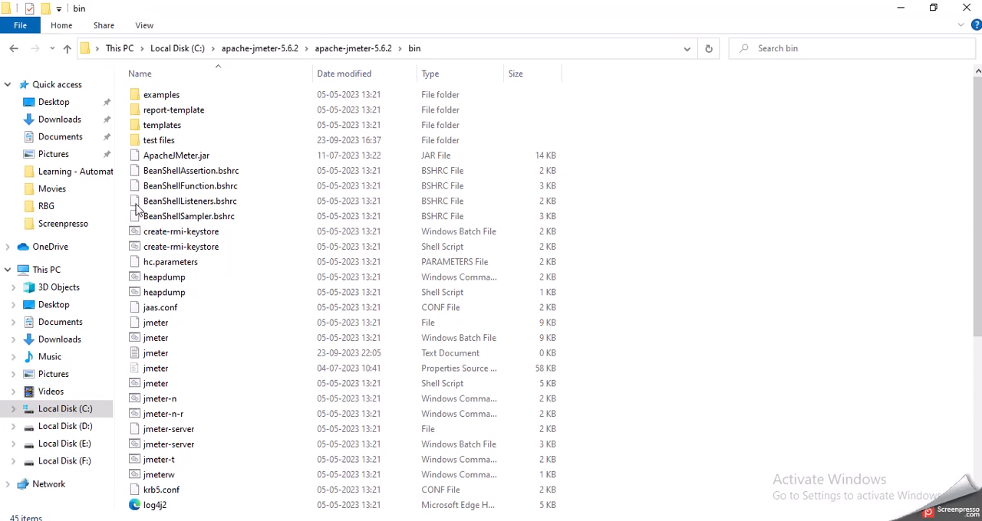
pyautogui.doubleClick(204, 95)
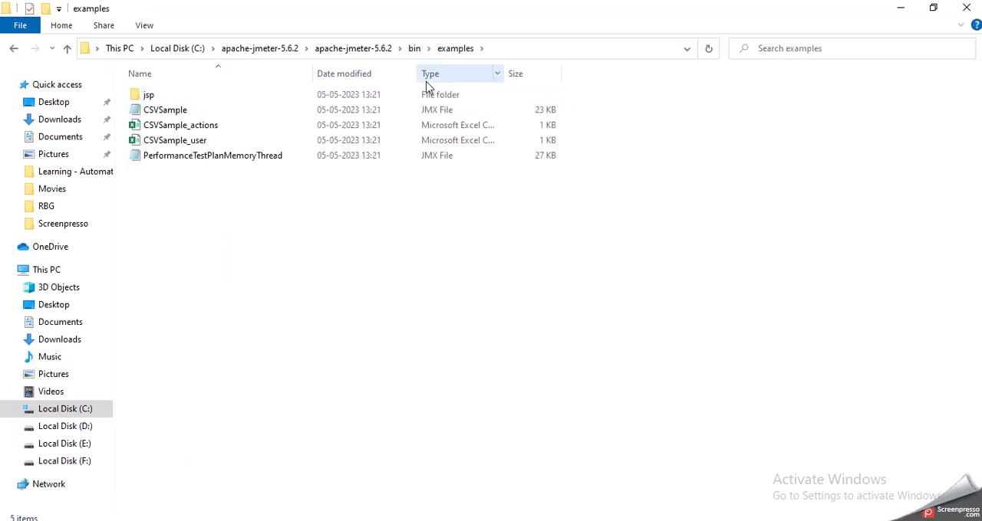
pyautogui.press('BackSpace')
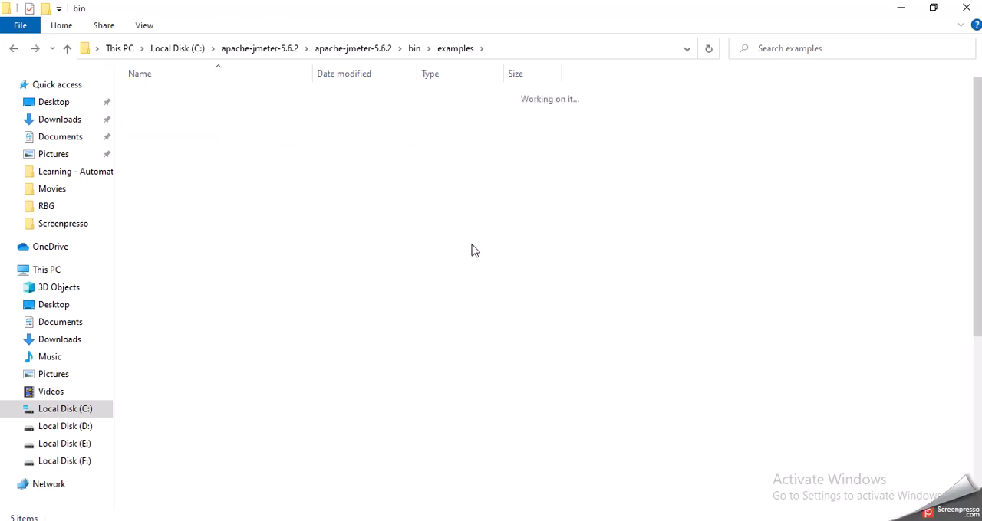
pyautogui.doubleClick(239, 140)
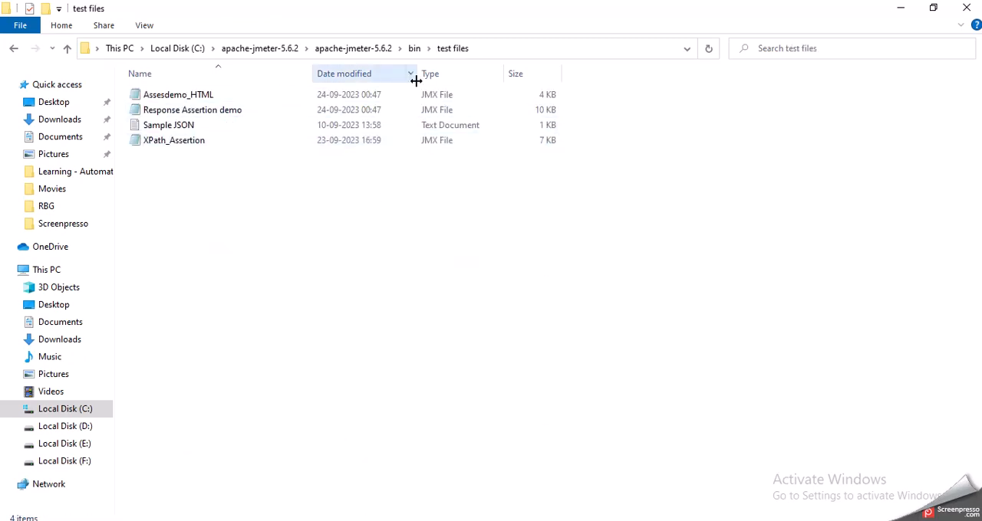
pyautogui.doubleClick(369, 99)
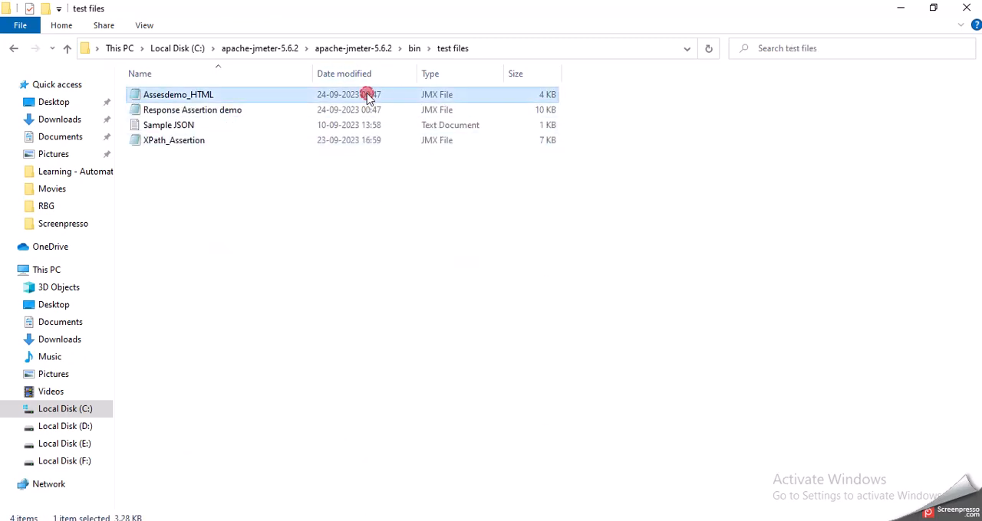
# Read through the warnings and summary in the Assesdemo_HTML report, close it and return to JMeter
pyautogui.scroll(-3, 525, 215)
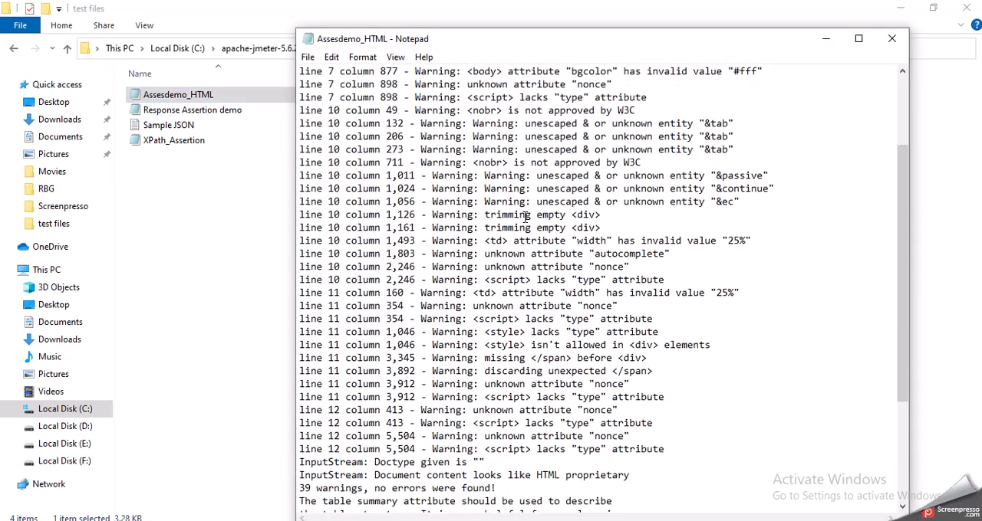
pyautogui.scroll(3, 526, 214)
pyautogui.scroll(-8, 525, 215)
pyautogui.scroll(8, 525, 217)
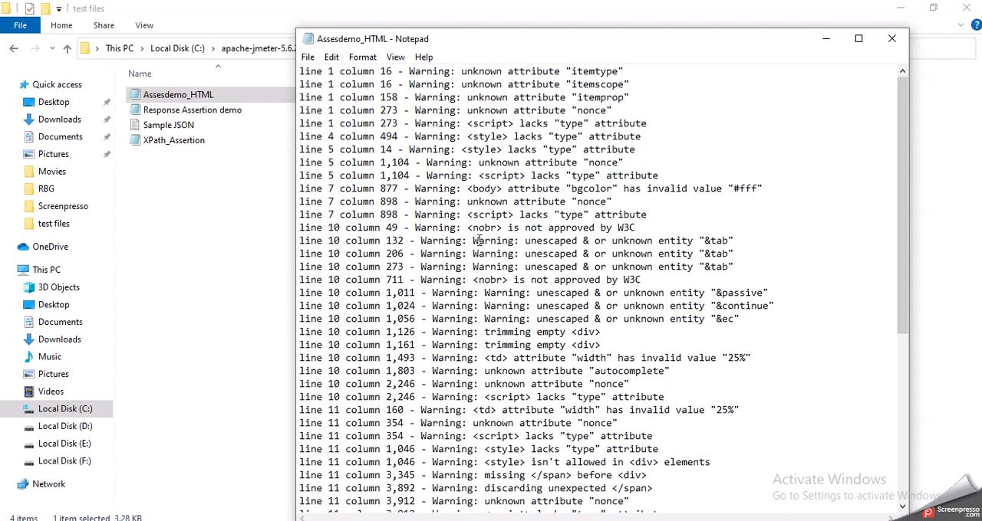
pyautogui.scroll(-7, 527, 301)
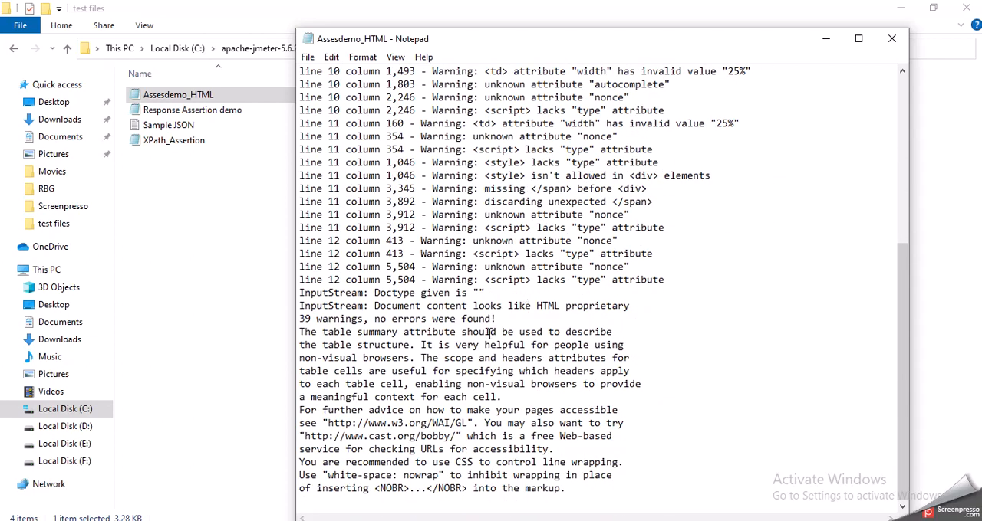
pyautogui.scroll(8, 672, 365)
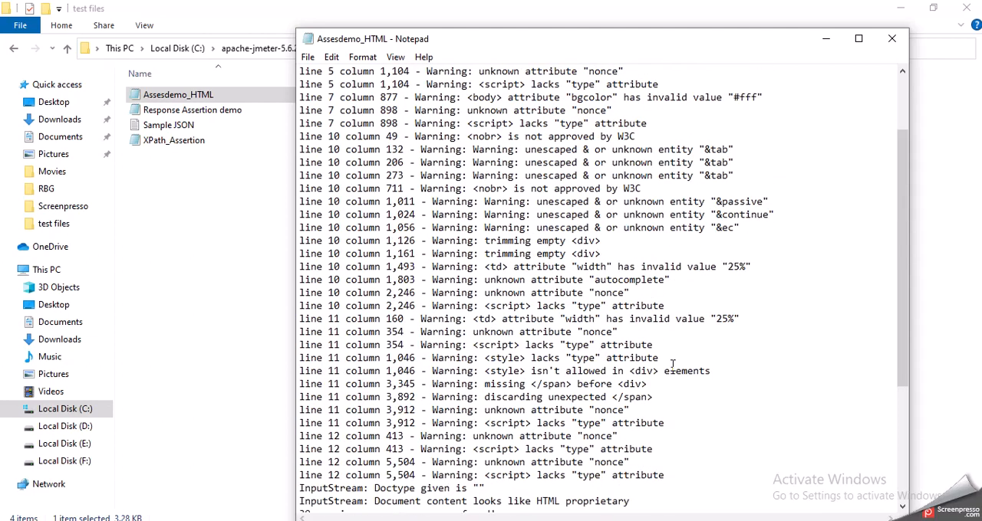
pyautogui.click(891, 38)
pyautogui.click(529, 520)
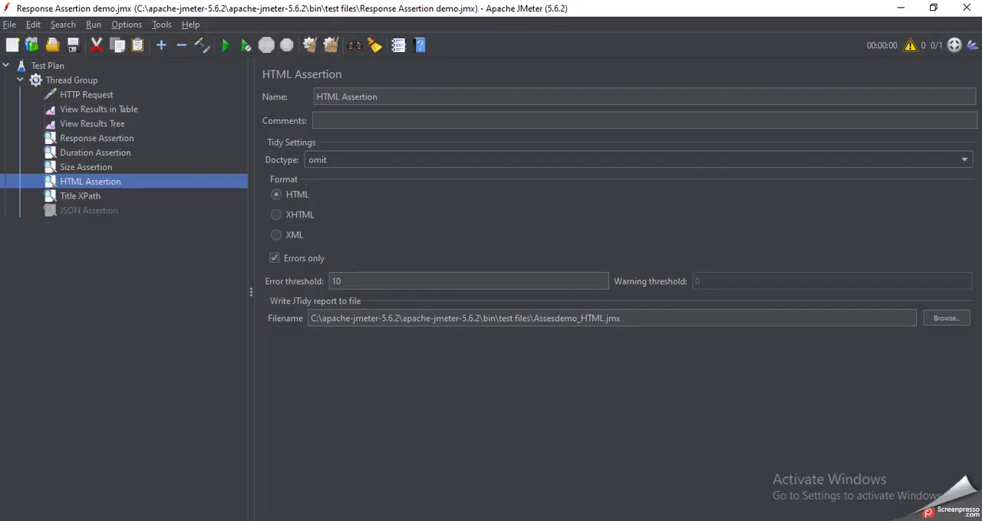
# Set the Size Assertion's comparison type to = and rerun the saved test plan with the previous results cleared
pyautogui.click(97, 166)
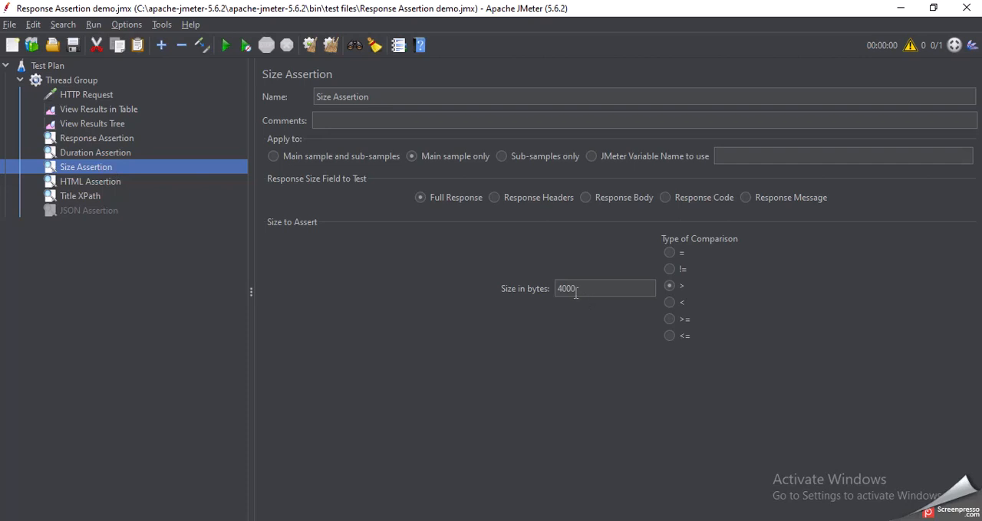
pyautogui.click(670, 259)
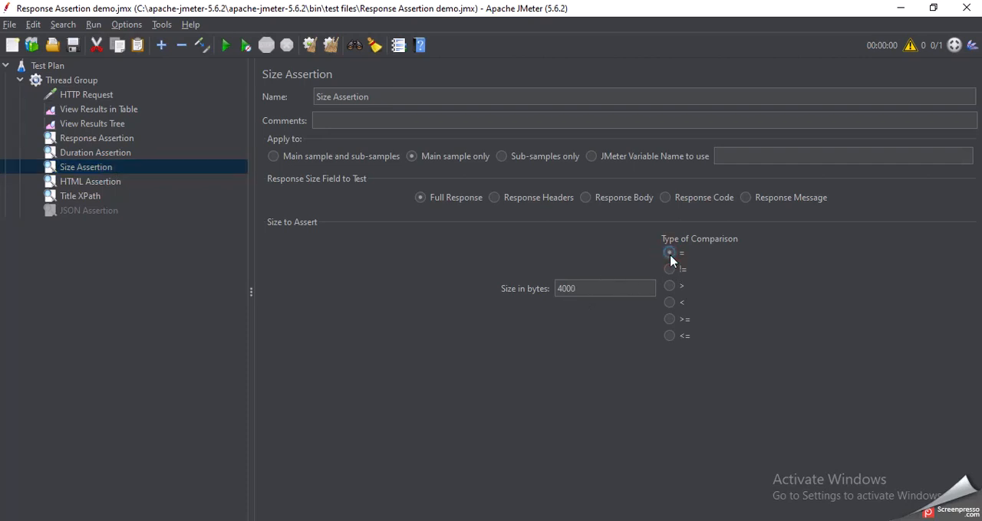
pyautogui.click(81, 49)
pyautogui.click(329, 50)
pyautogui.click(225, 44)
# Compare the Duration Assertion and Size Assertion failure messages under HTTP Request in View Results Tree
pyautogui.click(98, 125)
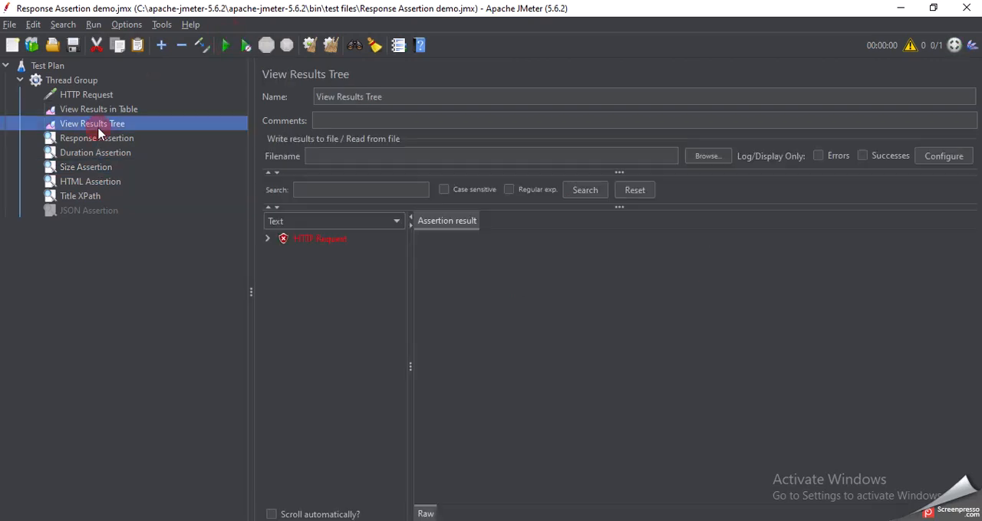
pyautogui.click(267, 238)
pyautogui.click(326, 302)
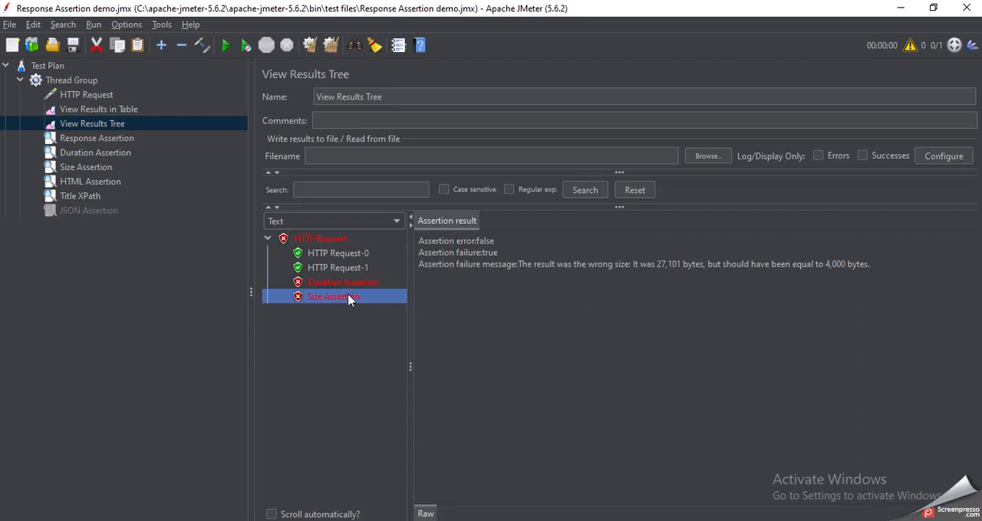
pyautogui.click(354, 284)
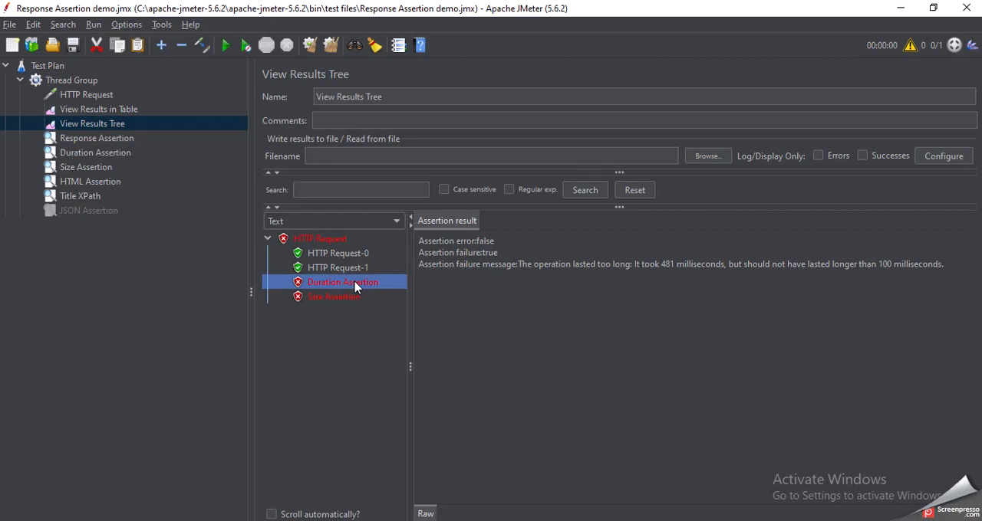
pyautogui.click(362, 298)
pyautogui.click(365, 285)
pyautogui.click(363, 298)
pyautogui.click(373, 284)
pyautogui.click(364, 300)
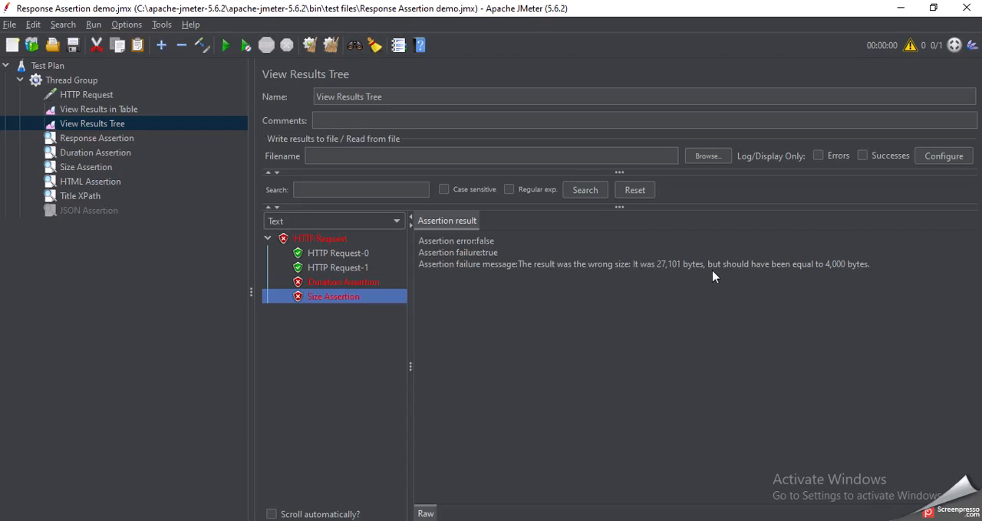
# Review the other assertions' settings and set the Title XPath expression to //head/title/text()='Google121'
pyautogui.click(110, 154)
pyautogui.click(114, 140)
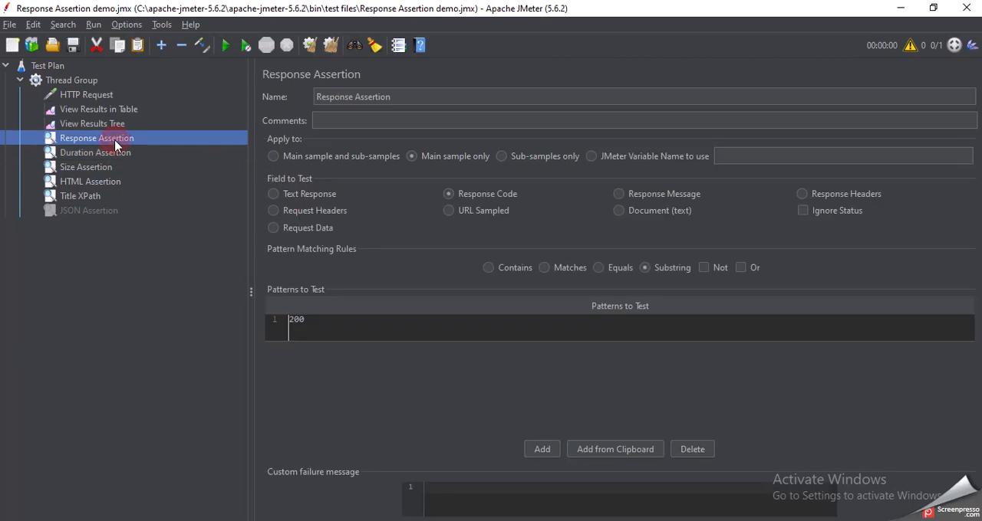
pyautogui.click(102, 169)
pyautogui.click(102, 183)
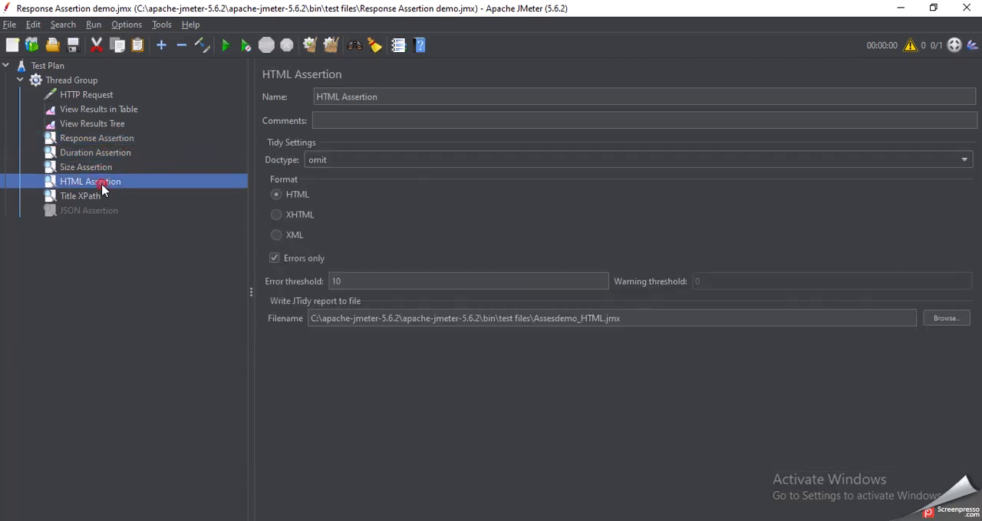
pyautogui.click(100, 202)
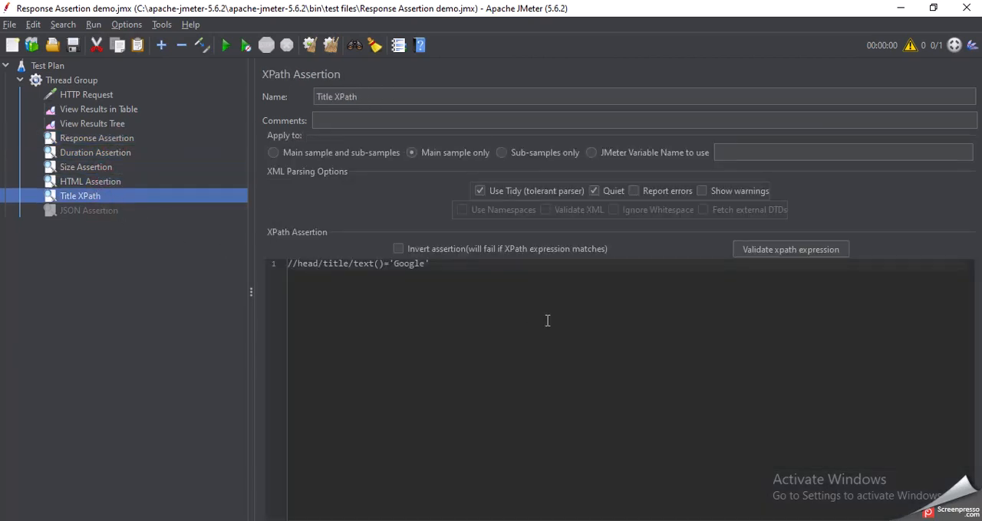
pyautogui.click(426, 265)
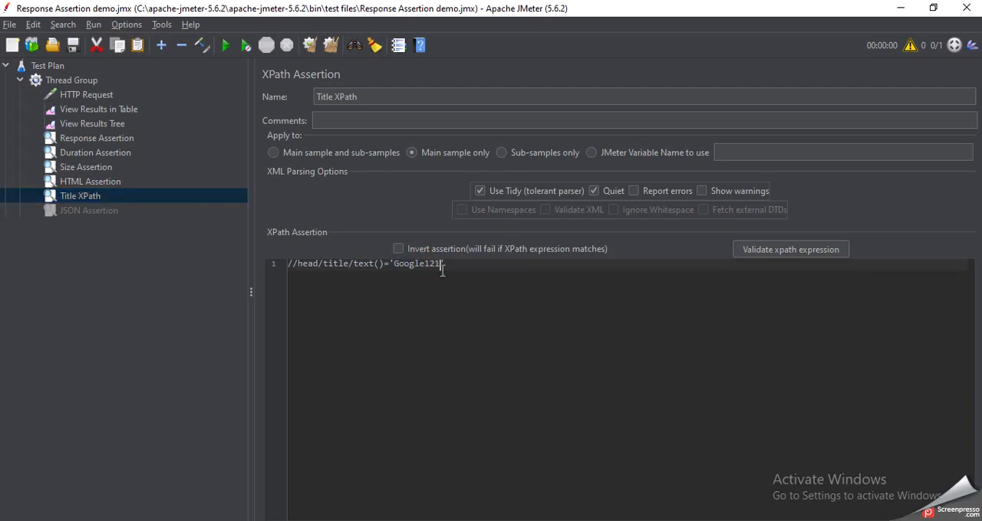
# Rerun the test plan with View Results Tree open and show the Title XPath assertion result under HTTP Request
pyautogui.click(118, 127)
pyautogui.click(120, 110)
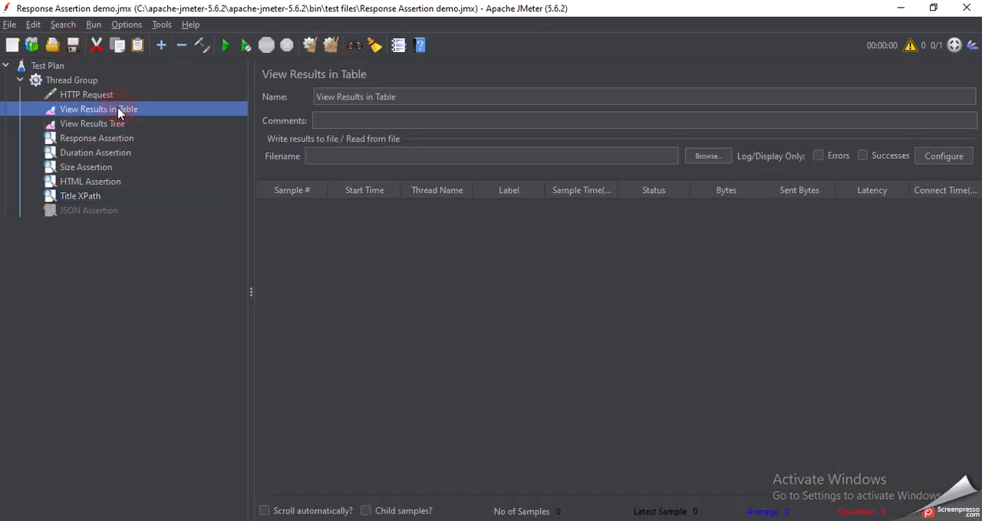
pyautogui.click(106, 126)
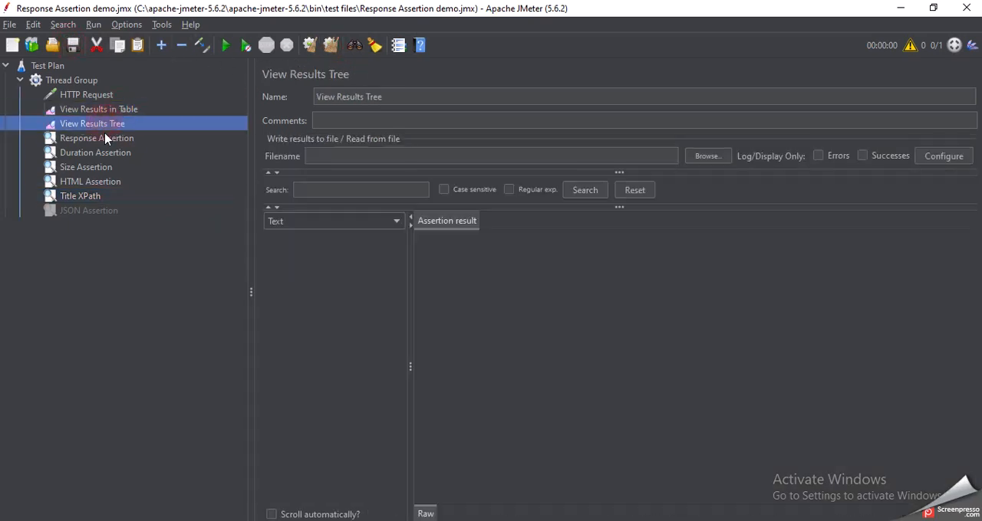
pyautogui.click(221, 49)
pyautogui.click(267, 238)
pyautogui.click(324, 311)
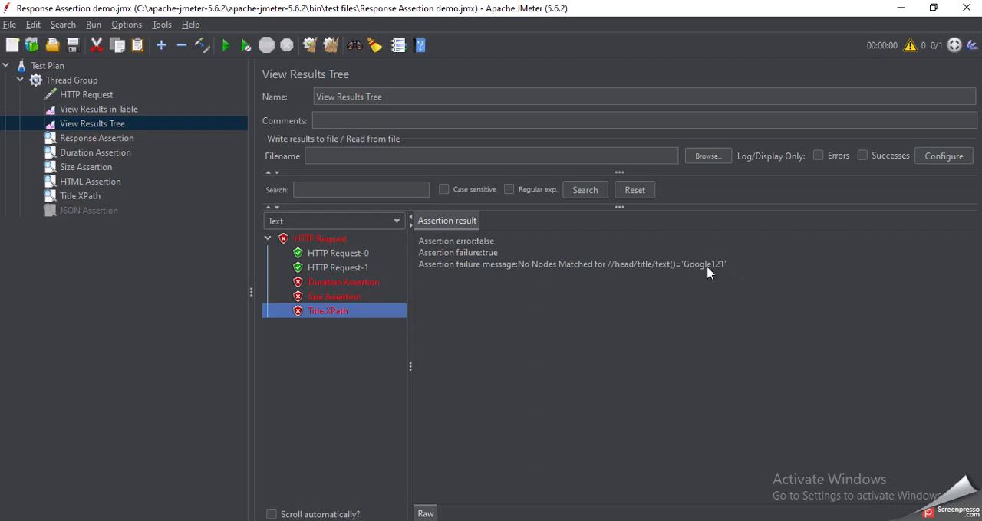
# Restore the Title XPath expression to //head/title/text()='Google', then save the test plan and clear all results
pyautogui.click(84, 198)
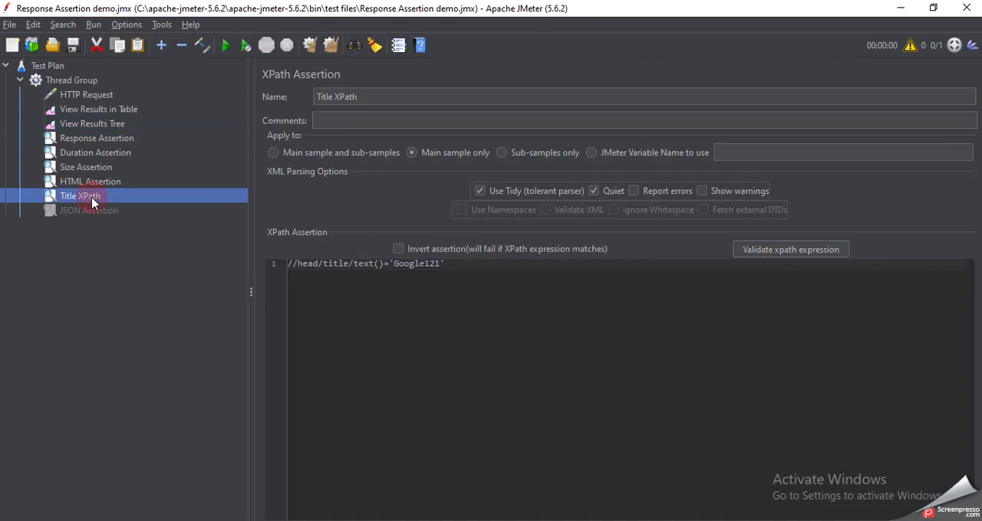
pyautogui.click(442, 263)
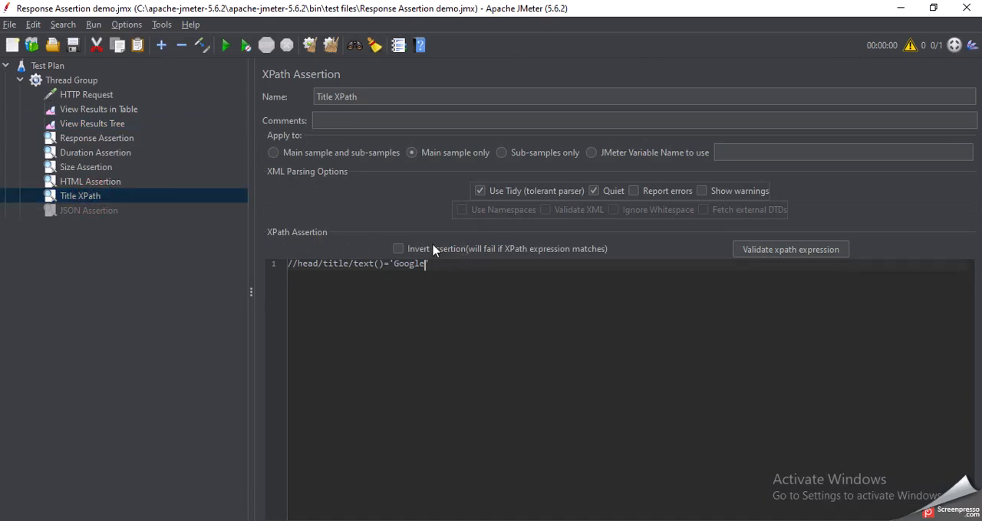
pyautogui.click(72, 45)
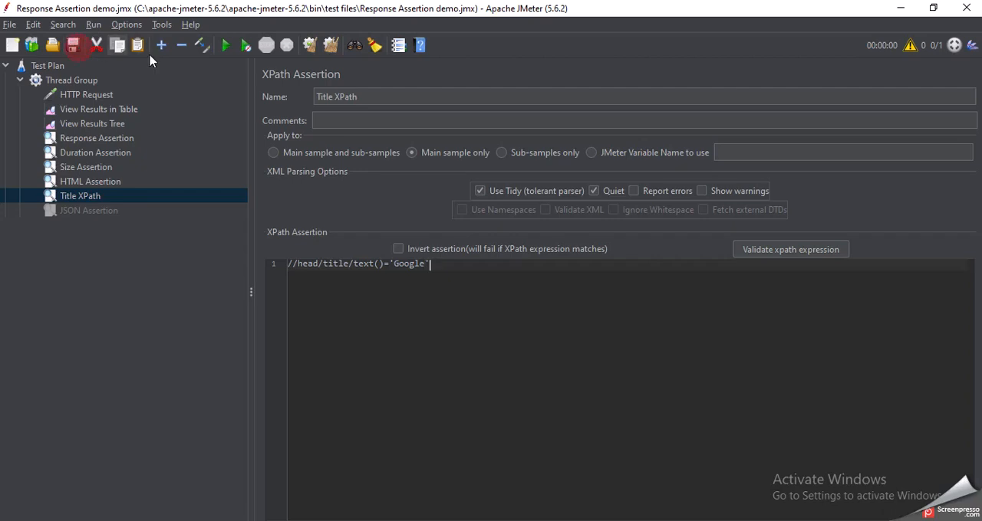
pyautogui.click(331, 46)
# Review the settings of the Size, HTML, Title XPath, Duration and Response assertions once more
pyautogui.click(101, 168)
pyautogui.click(103, 182)
pyautogui.click(94, 198)
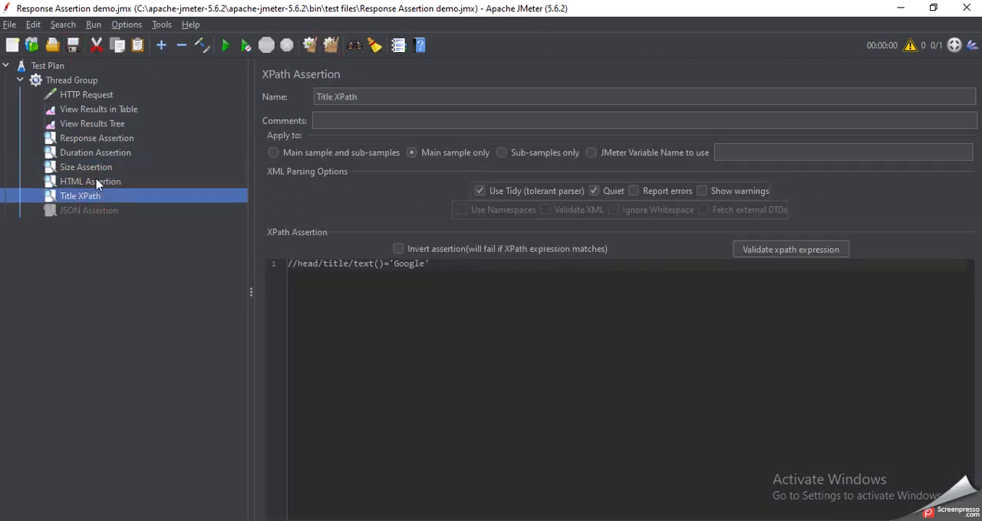
pyautogui.click(100, 181)
pyautogui.click(105, 167)
pyautogui.click(108, 153)
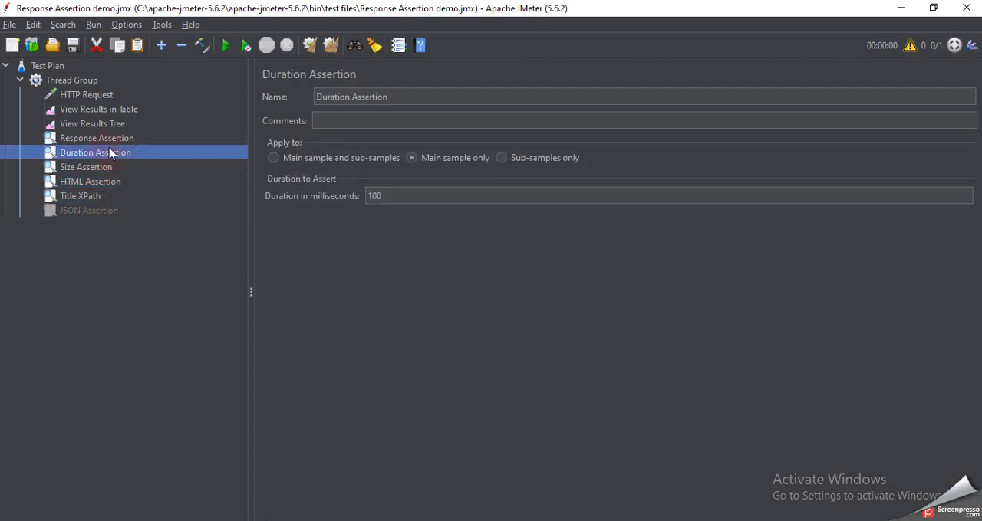
pyautogui.click(109, 139)
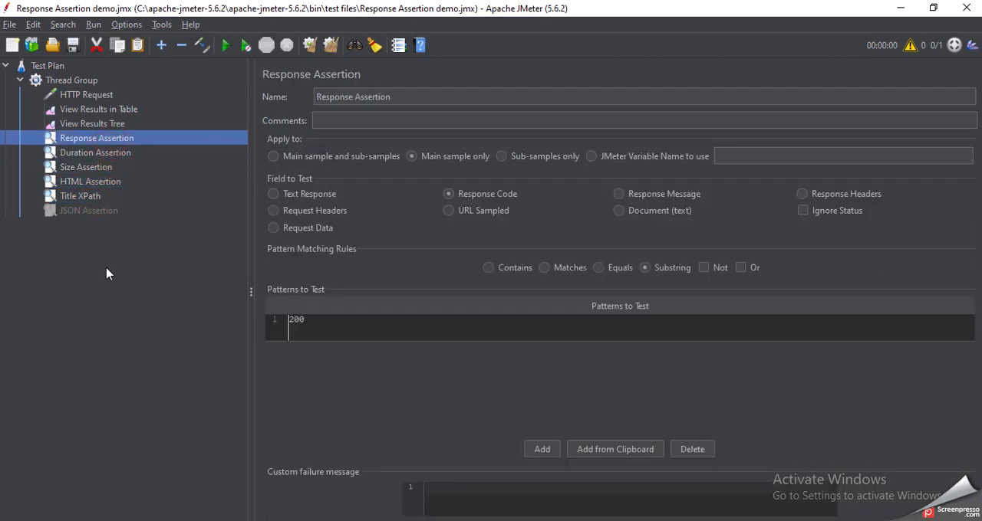